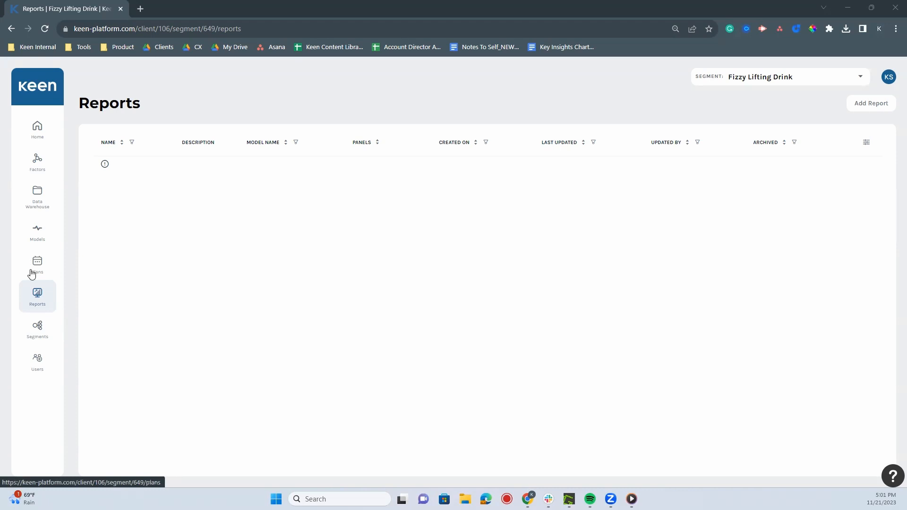
Open the 2024 Forecast a Plan results and review its performance tables, contribution, yearly comparison and investment timing charts
click(30, 270)
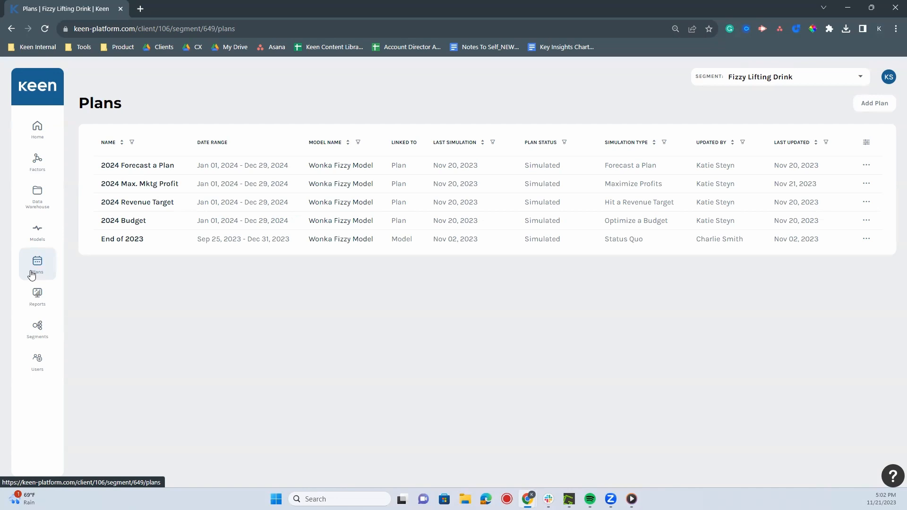
click(108, 166)
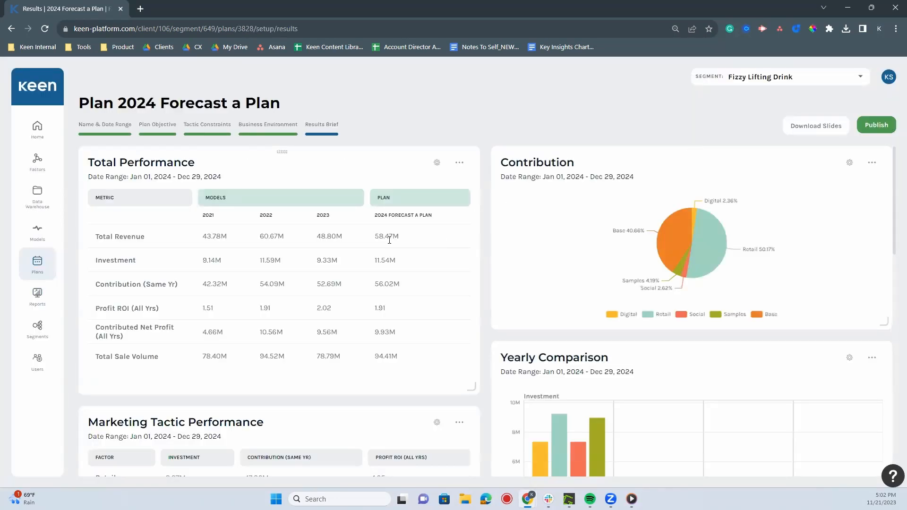
scroll(411, 354, down, 1)
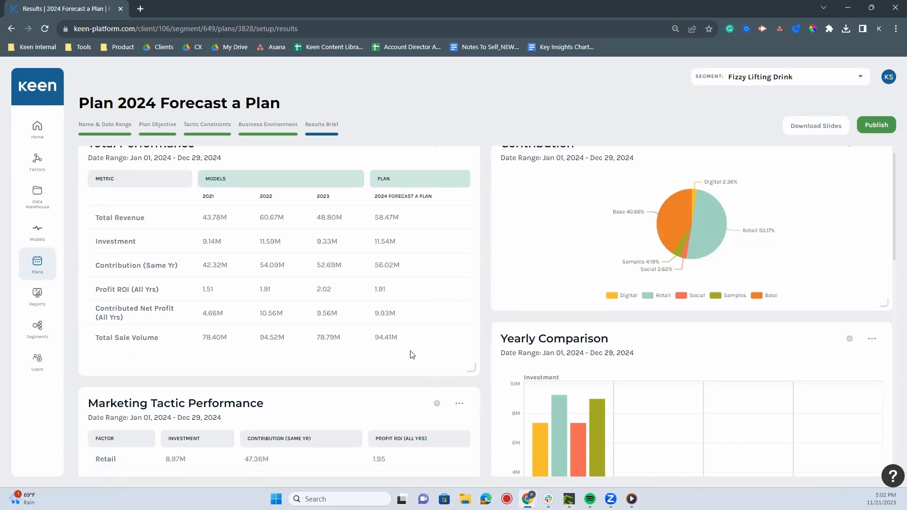
scroll(411, 354, down, 6)
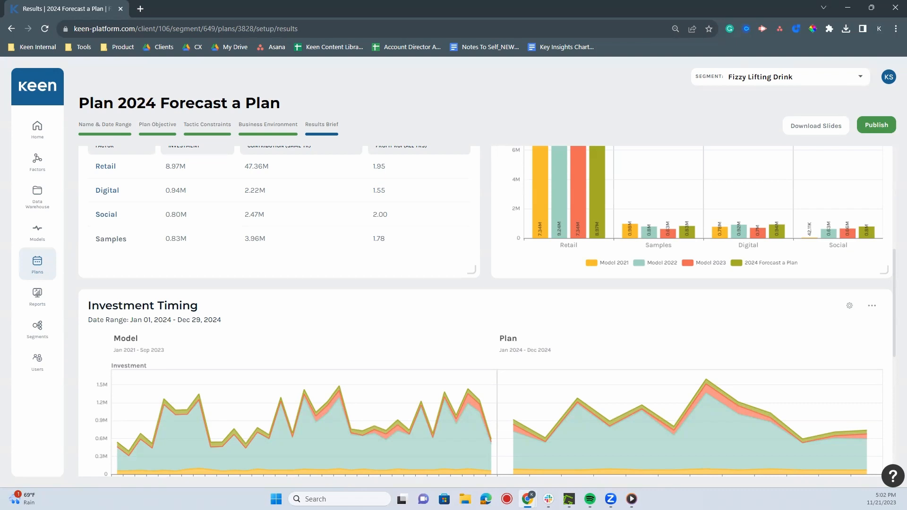
Create a new report named 2024 Plan Comparison, using Wonka Fizzy Model as the base model
click(45, 294)
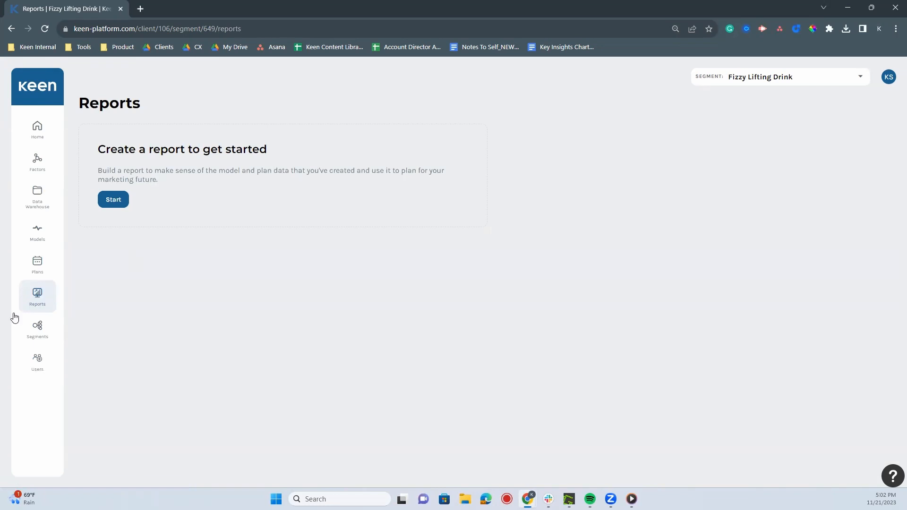
click(108, 203)
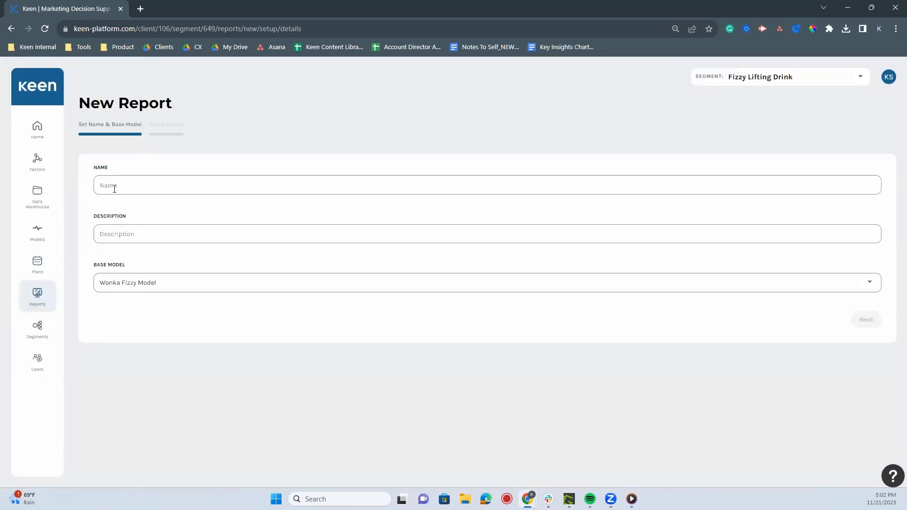
click(114, 188)
text(2024)
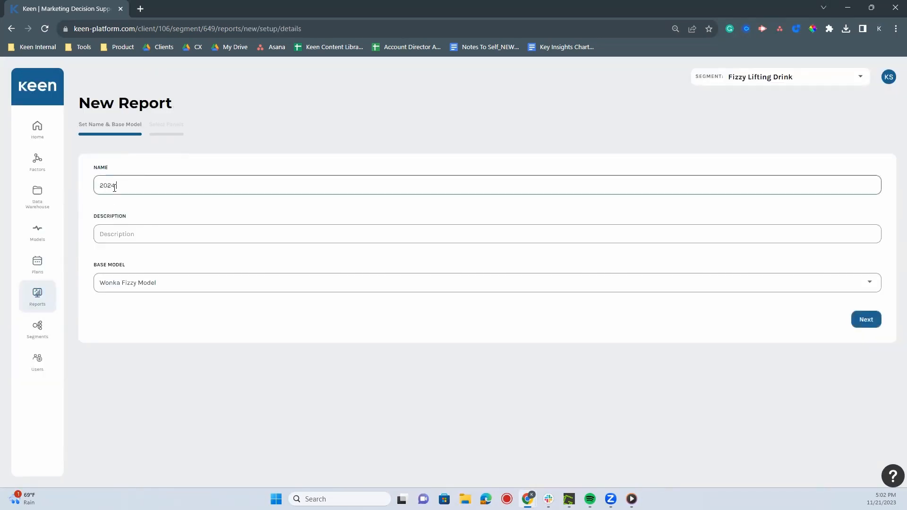
text( Plann)
text(Comparison)
click(113, 264)
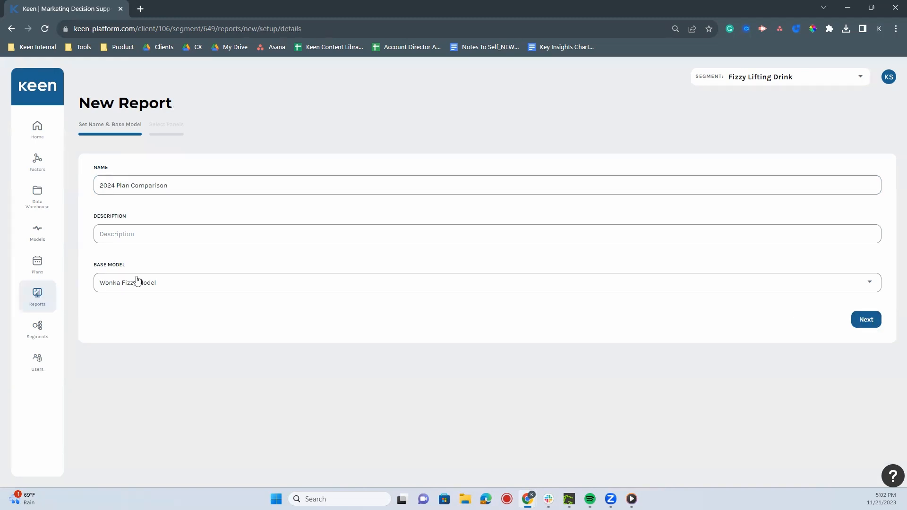
click(157, 288)
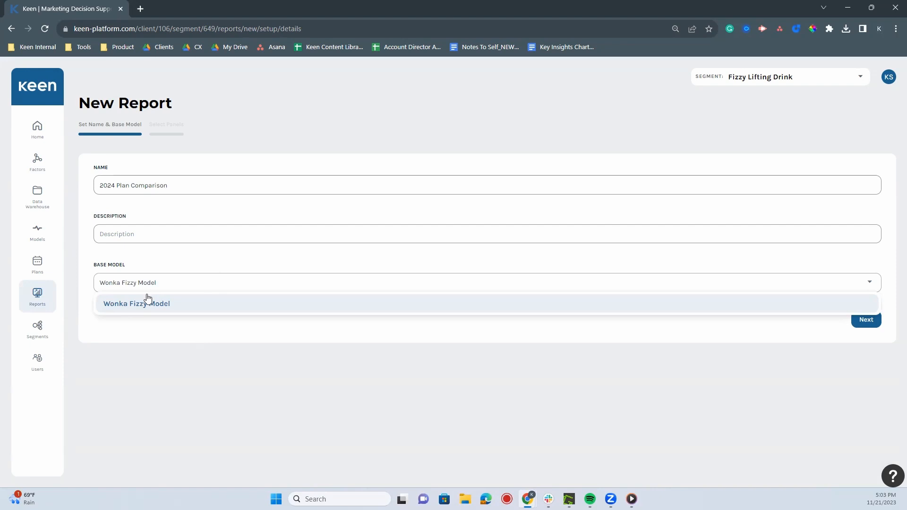
click(864, 320)
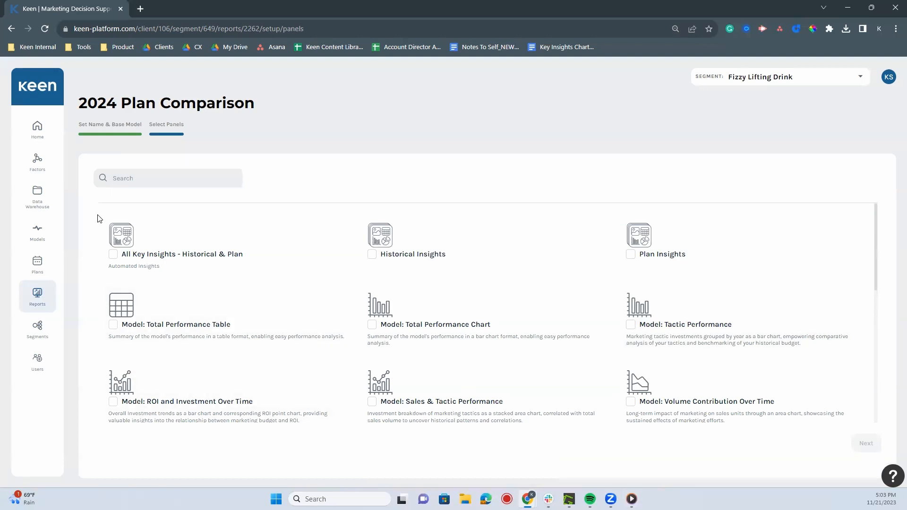
Look through the available report panels and add the Plan Insights set to the report
drag(98, 219, 841, 275)
click(795, 275)
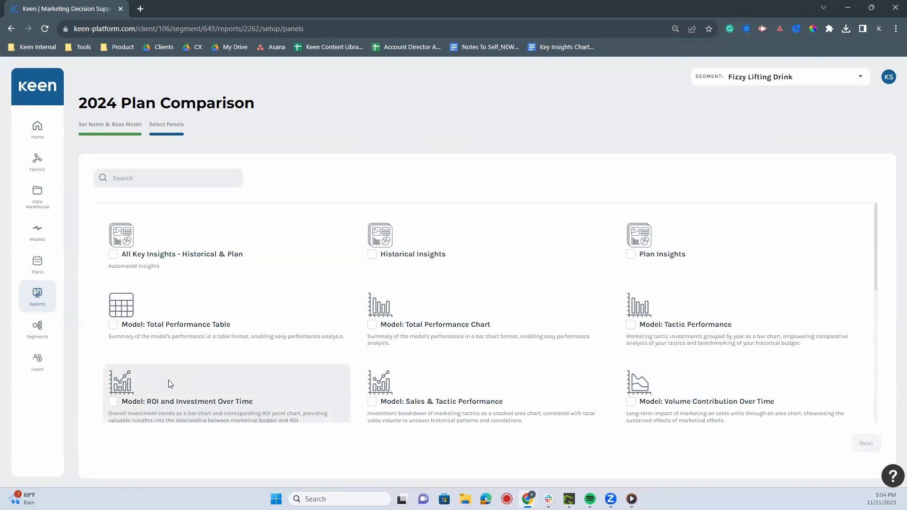
scroll(169, 380, down, 2)
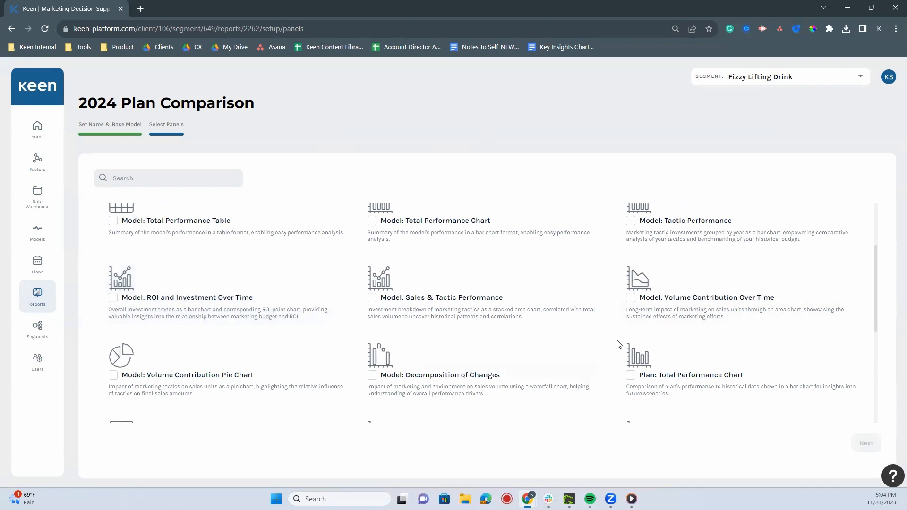
scroll(617, 344, up, 2)
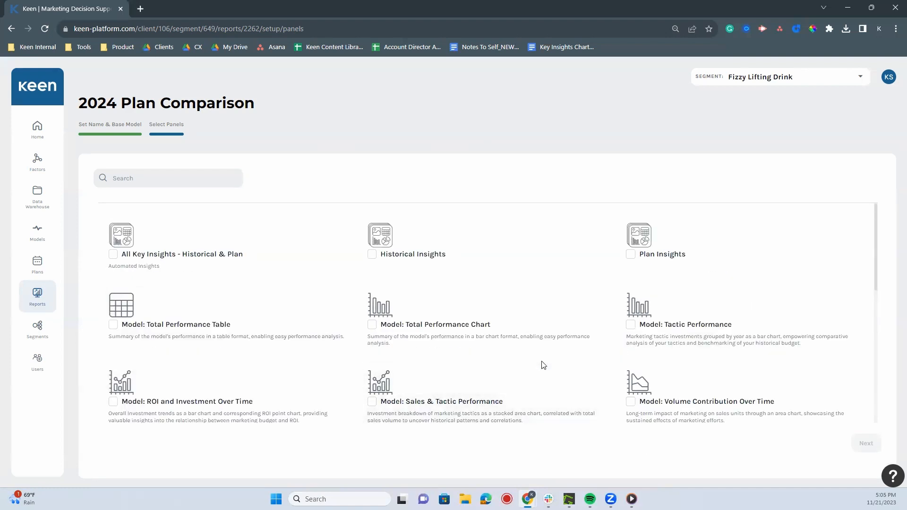
click(632, 255)
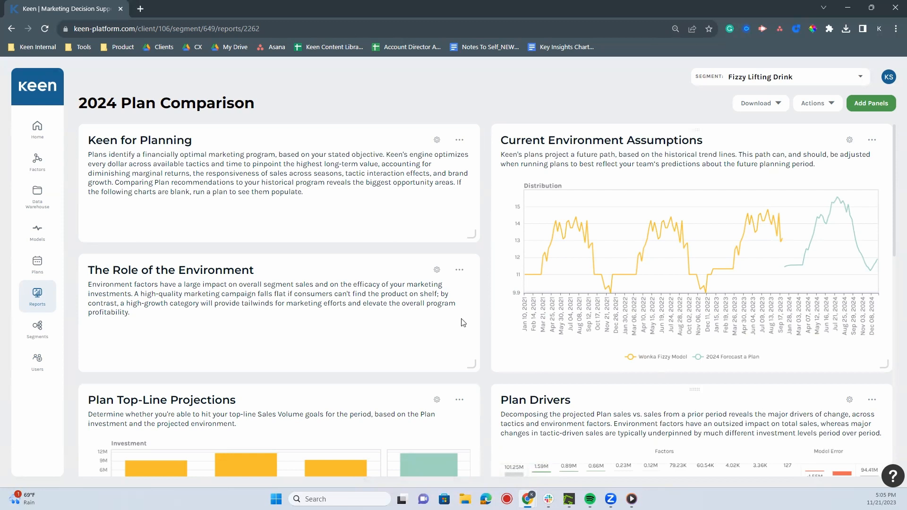
Read the descriptions in the Keen for Planning and The Role of the Environment panels
triple_click(157, 188)
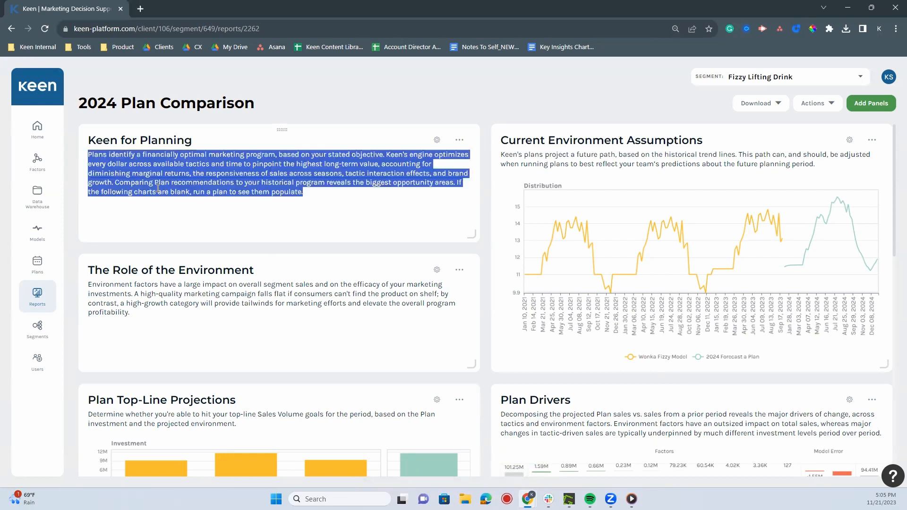
click(176, 217)
triple_click(183, 295)
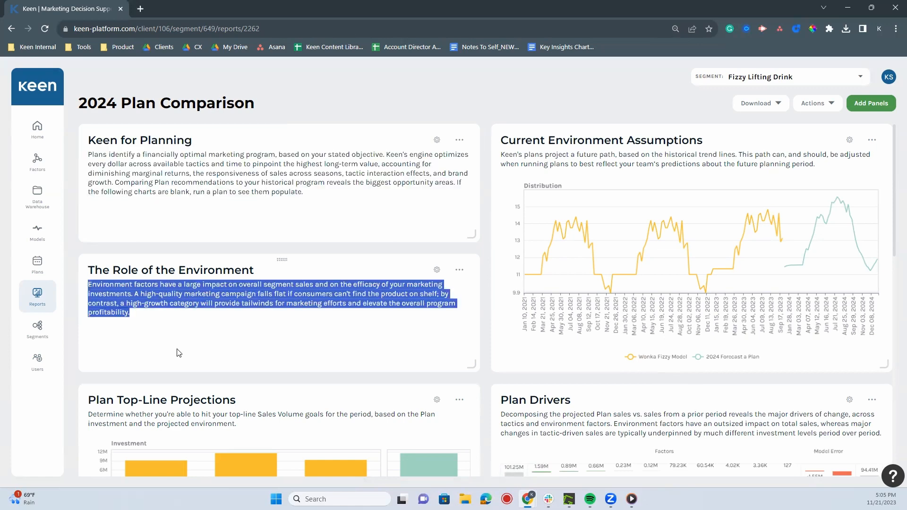
click(179, 353)
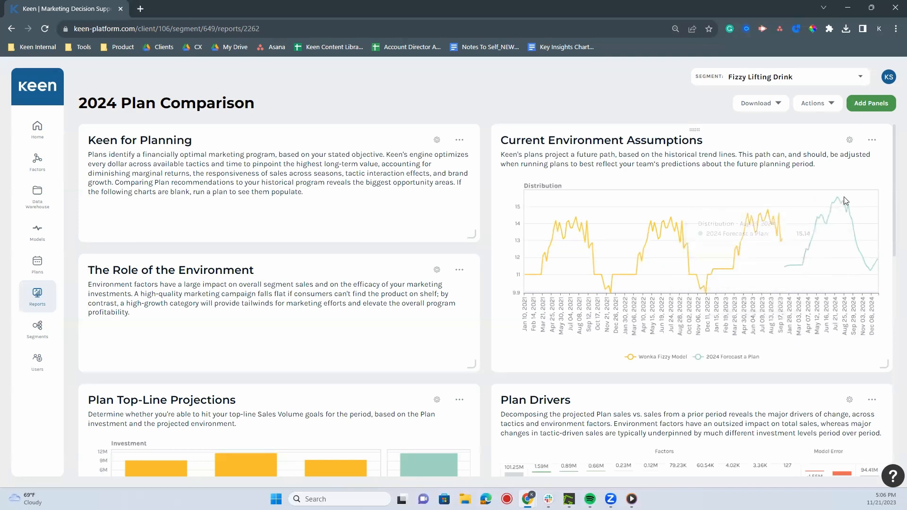
Add the plans 2024 Revenue Target, 2024 Max. Mktg Profit, End of 2023 and 2024 Budget to the Current Environment Assumptions chart
click(852, 141)
click(851, 141)
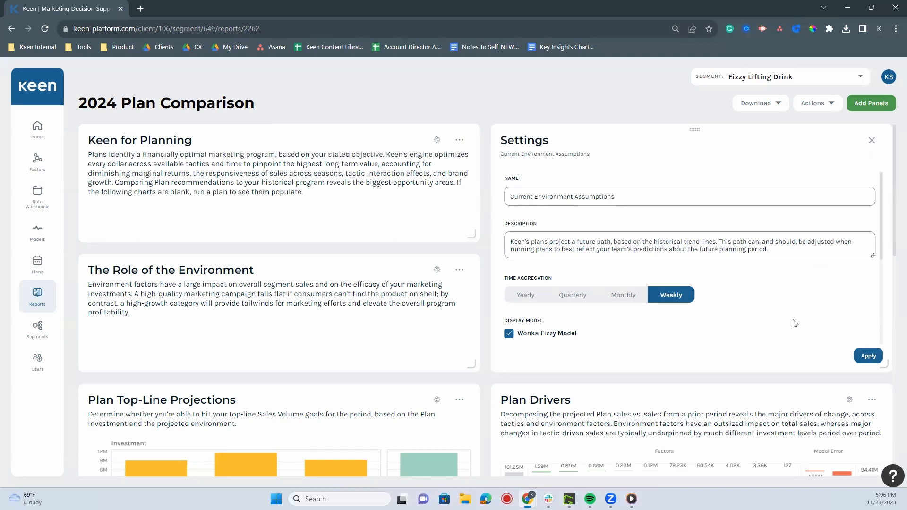
scroll(781, 320, down, 1)
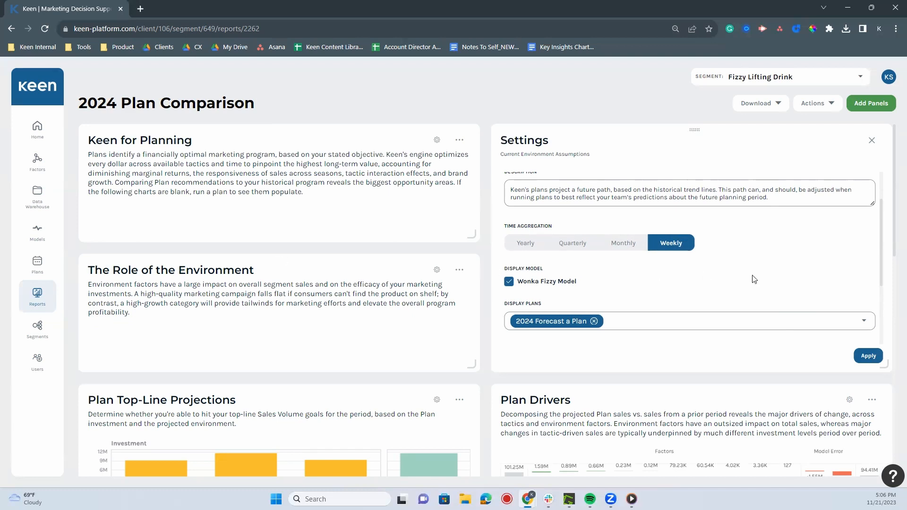
scroll(754, 280, down, 1)
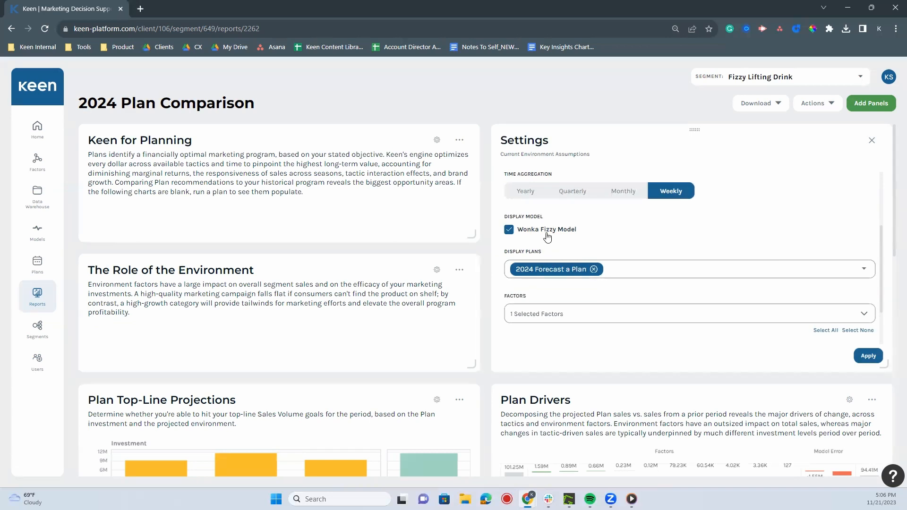
click(658, 278)
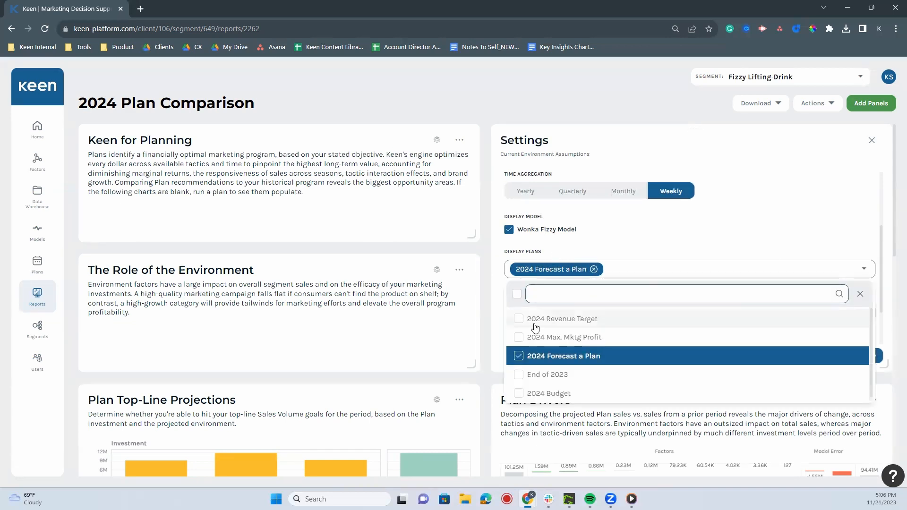
click(519, 319)
click(519, 338)
click(520, 375)
click(519, 393)
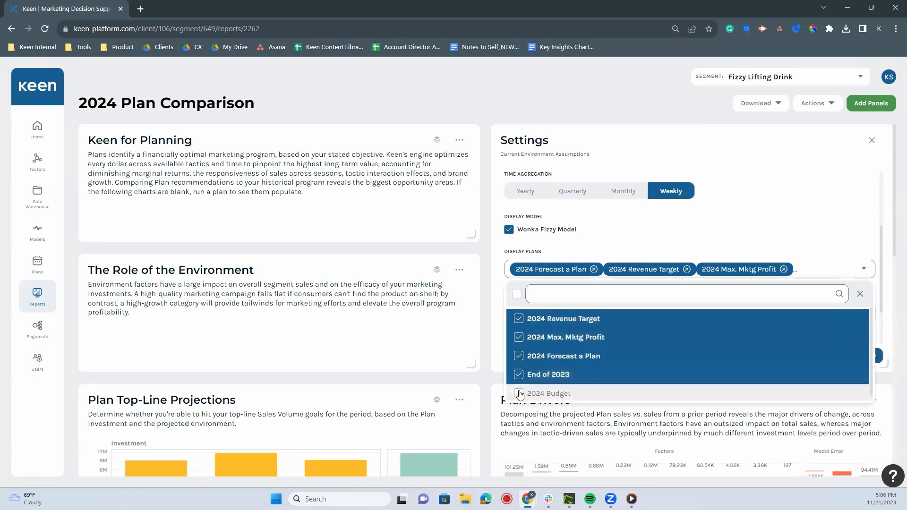
click(753, 228)
click(866, 356)
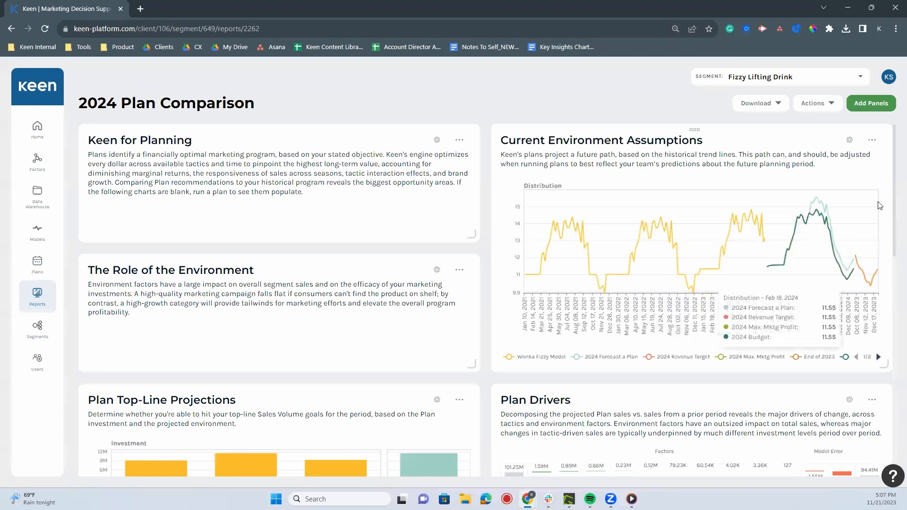
Check the selected factors of the Current Environment Assumptions chart and set its date range to start in January 2022 (01/03/2022)
click(849, 141)
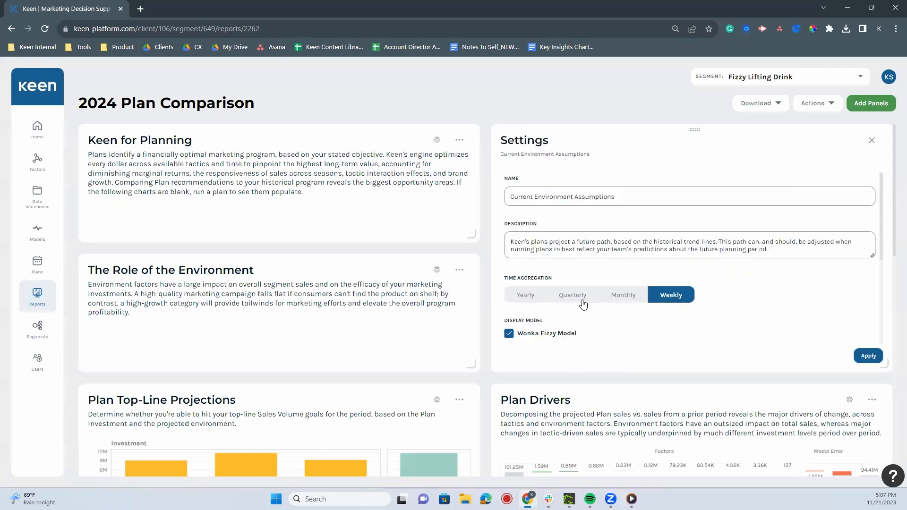
scroll(583, 304, down, 3)
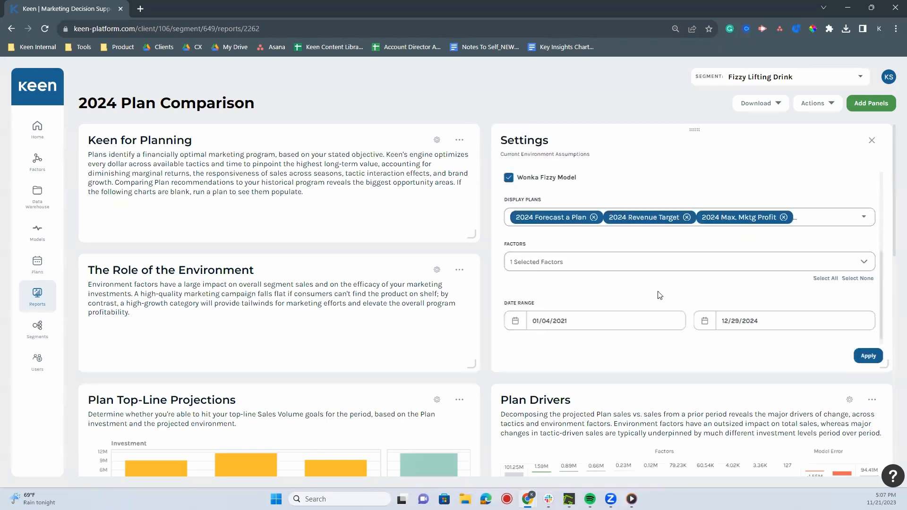
click(711, 266)
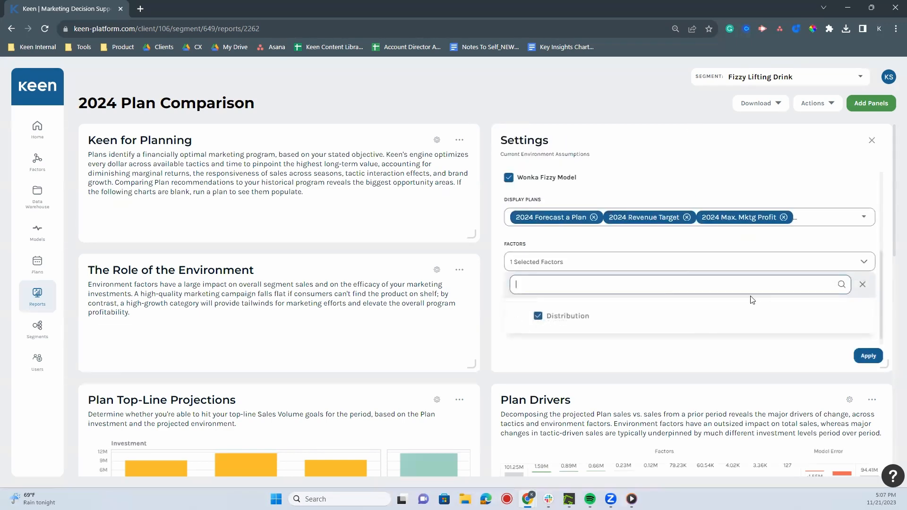
click(738, 250)
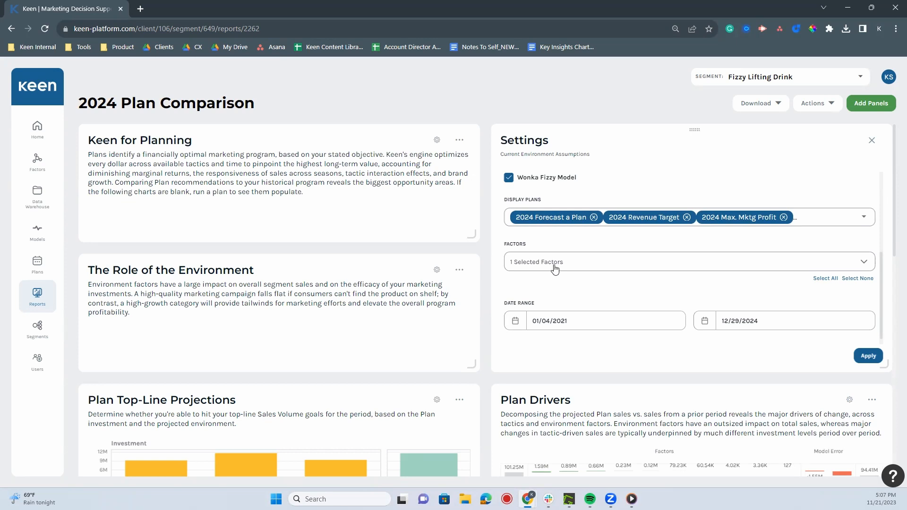
scroll(555, 268, down, 1)
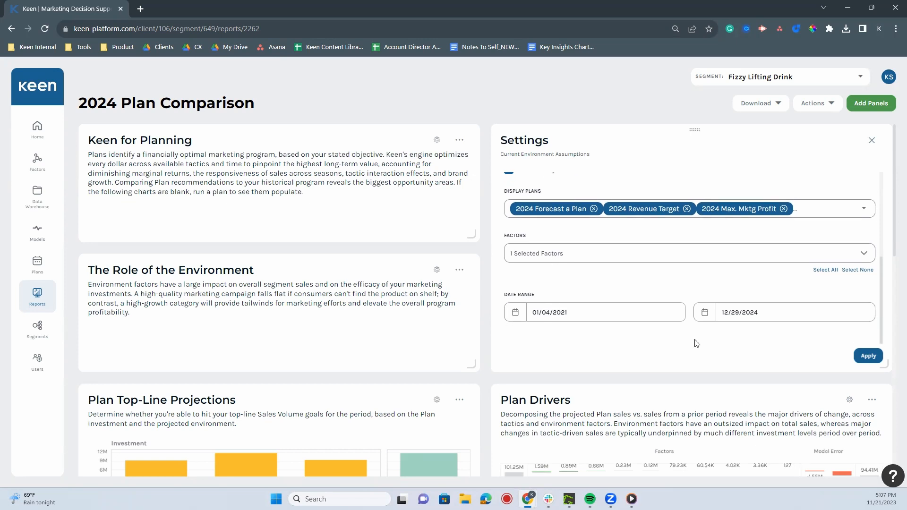
click(515, 312)
click(644, 112)
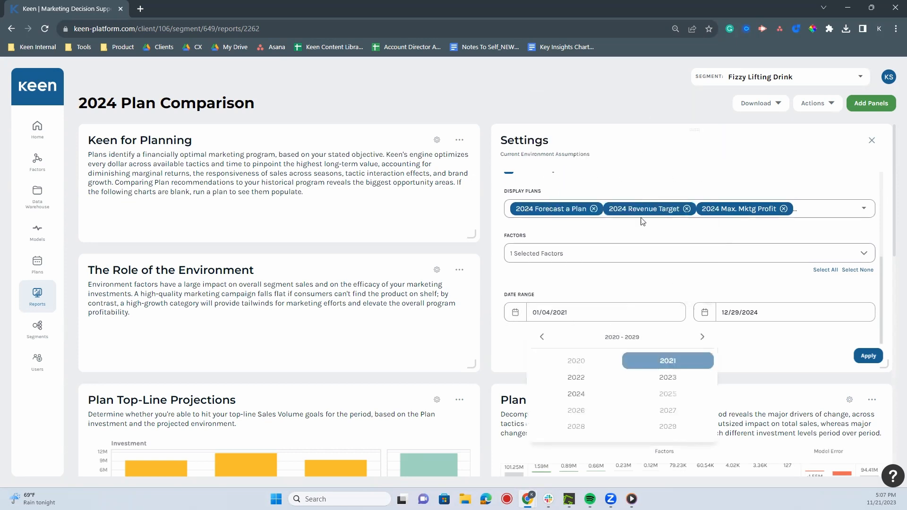
click(576, 394)
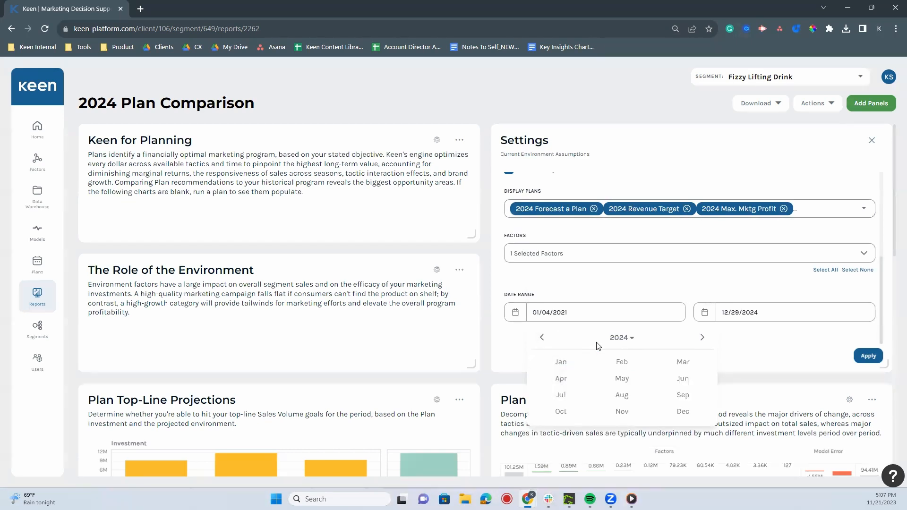
click(612, 340)
click(584, 380)
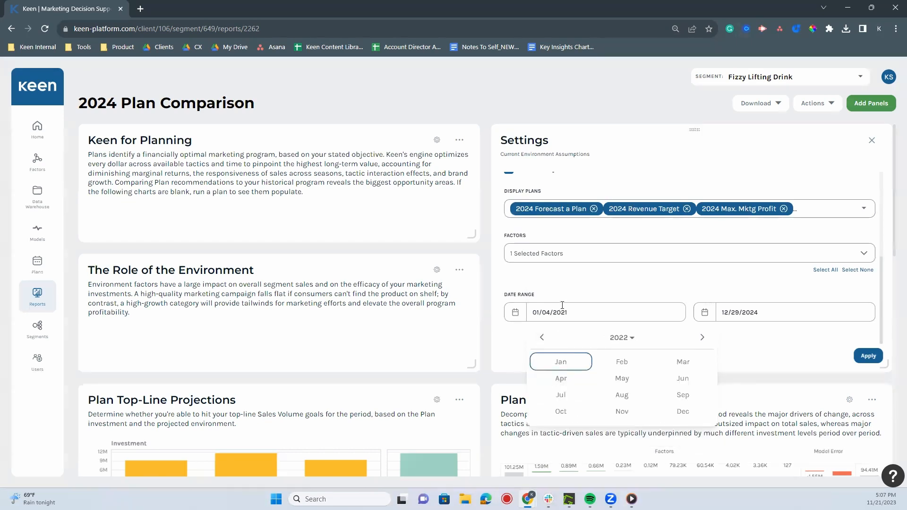
click(560, 362)
click(570, 178)
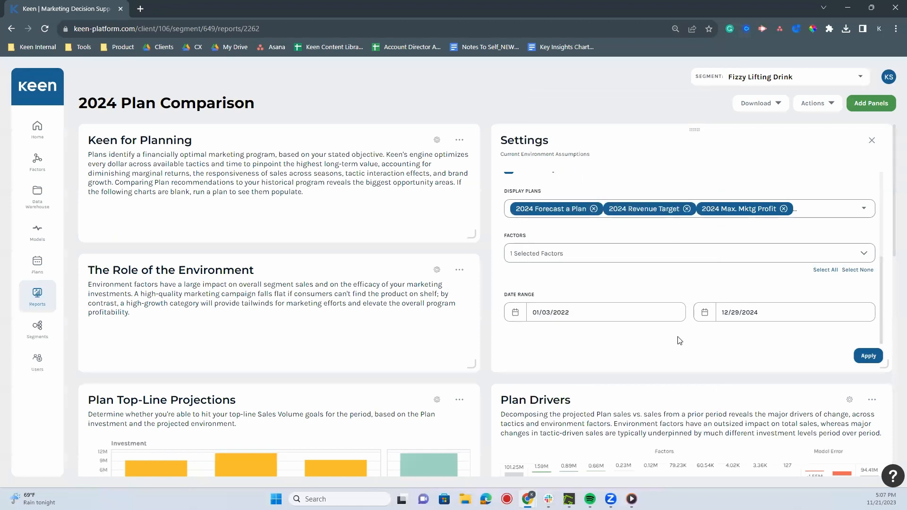
click(868, 355)
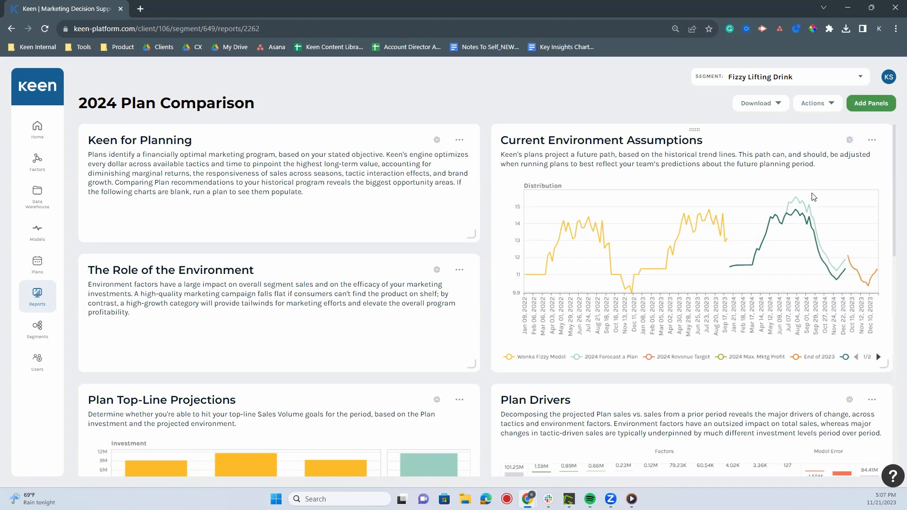
View the download, duplicate and remove options available for the Current Environment Assumptions panel
click(877, 142)
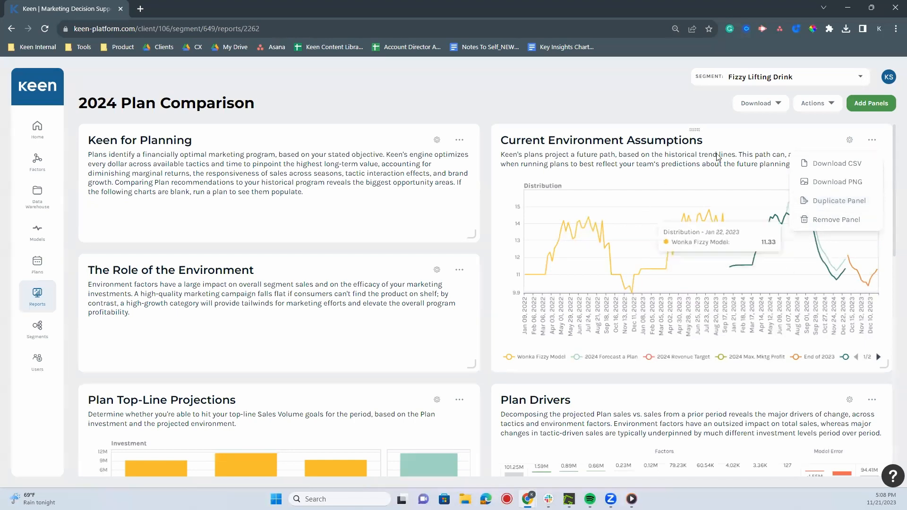
click(735, 147)
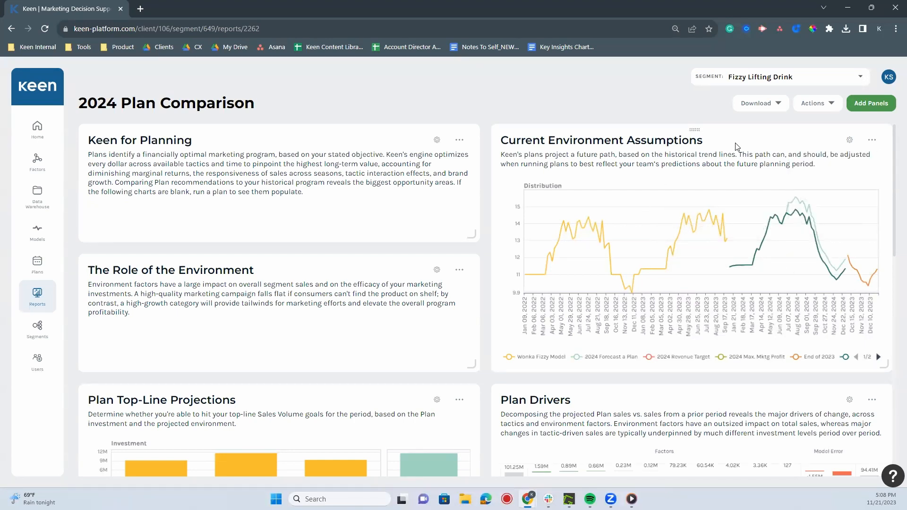
Set the Plan Top-Line Projections panel to display 2024 Revenue Target, 2024 Max. Mktg Profit, 2024 Forecast a Plan and 2024 Budget, leaving out End of 2023
scroll(735, 146, down, 4)
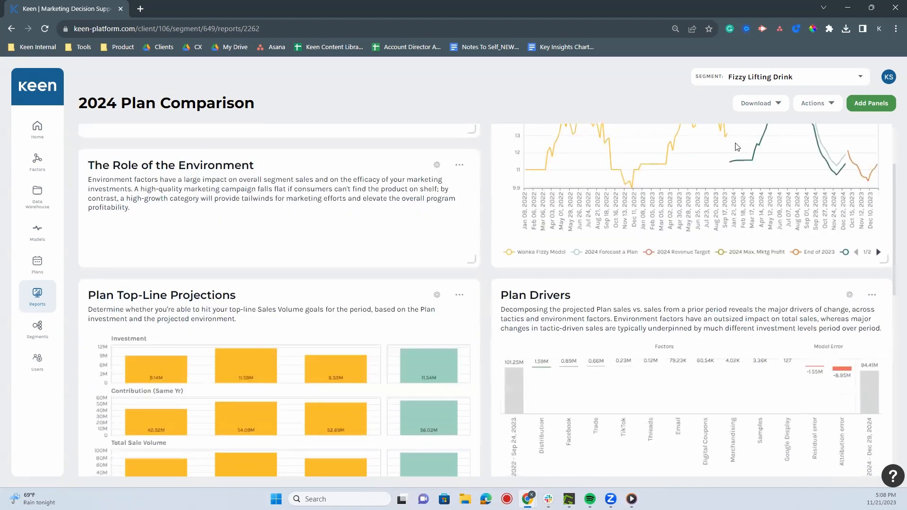
scroll(470, 258, down, 1)
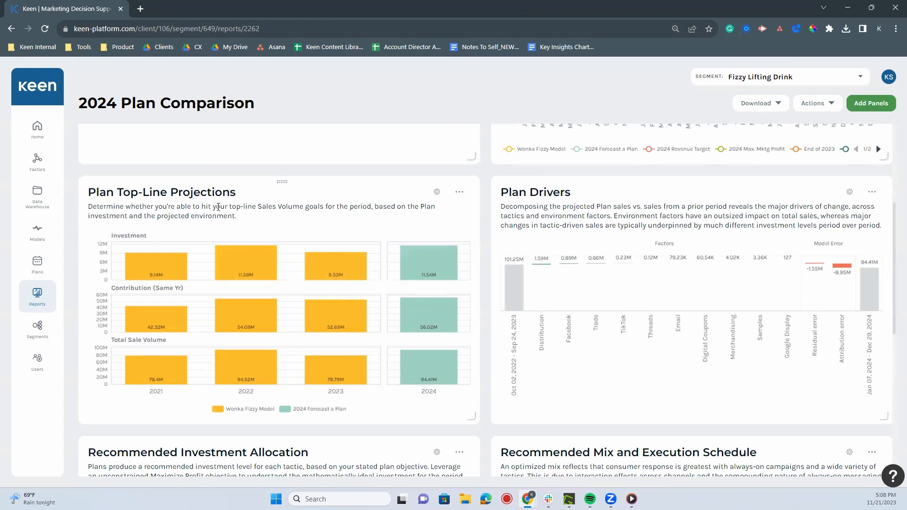
click(436, 191)
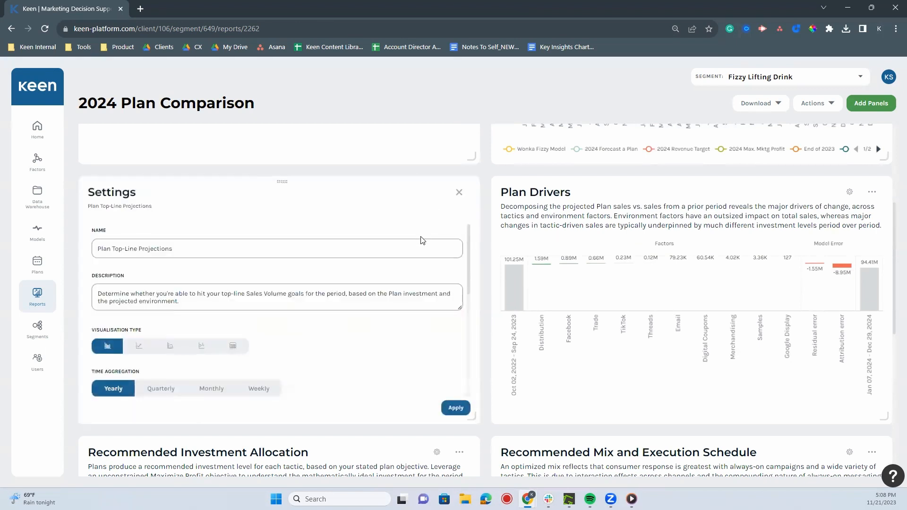
scroll(423, 241, down, 1)
scroll(295, 270, up, 1)
scroll(297, 355, down, 1)
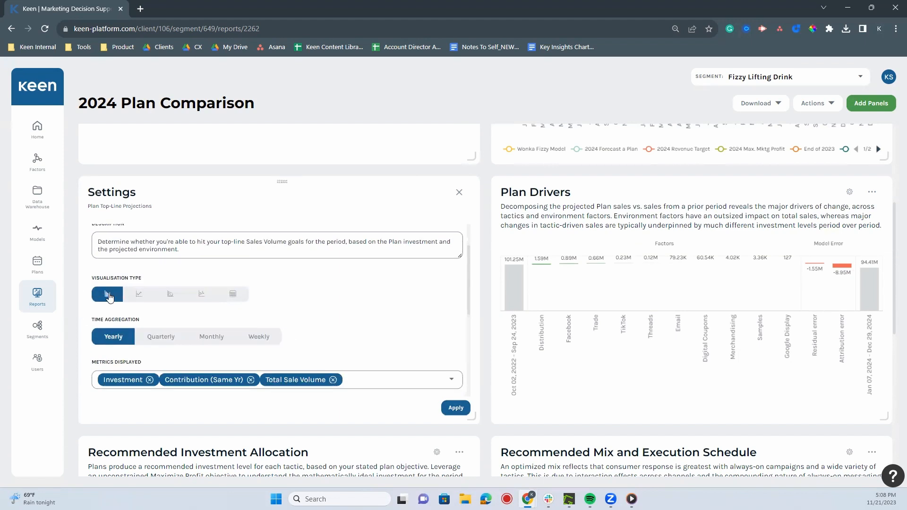
scroll(377, 318, down, 1)
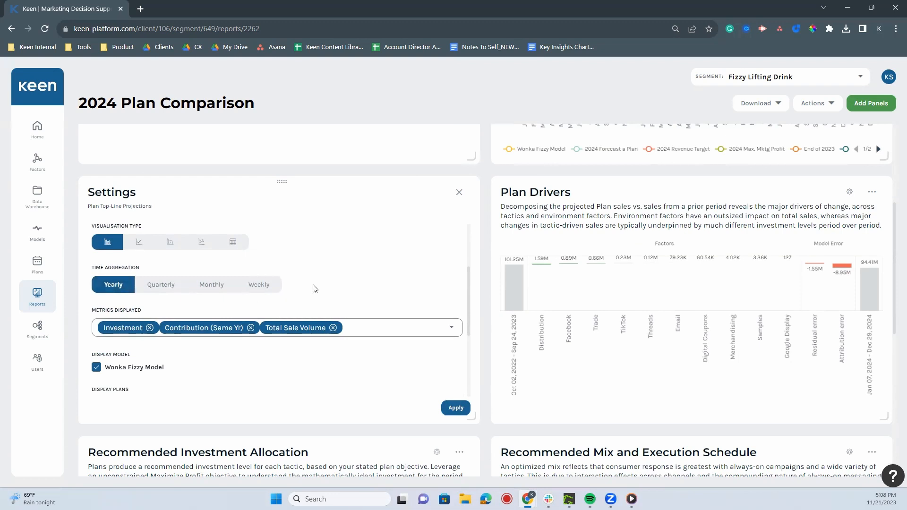
scroll(396, 286, down, 2)
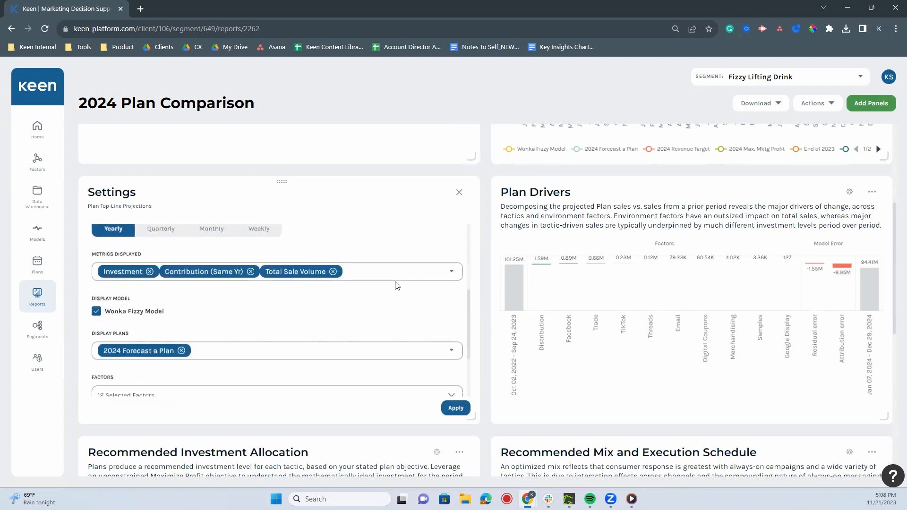
click(245, 310)
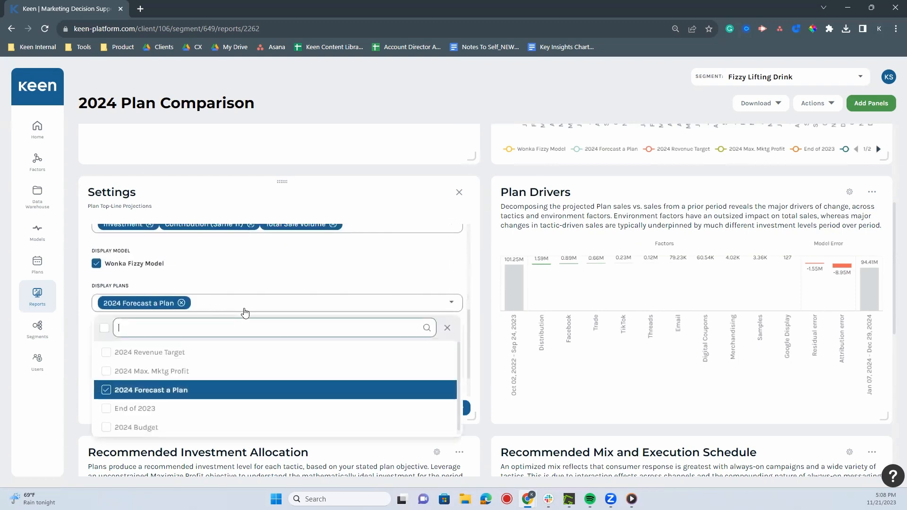
click(105, 328)
click(106, 412)
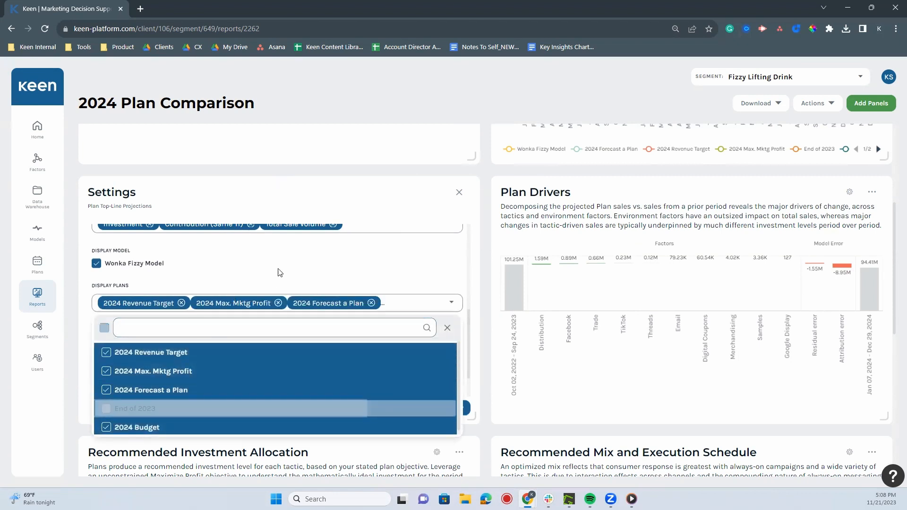
click(279, 271)
click(453, 409)
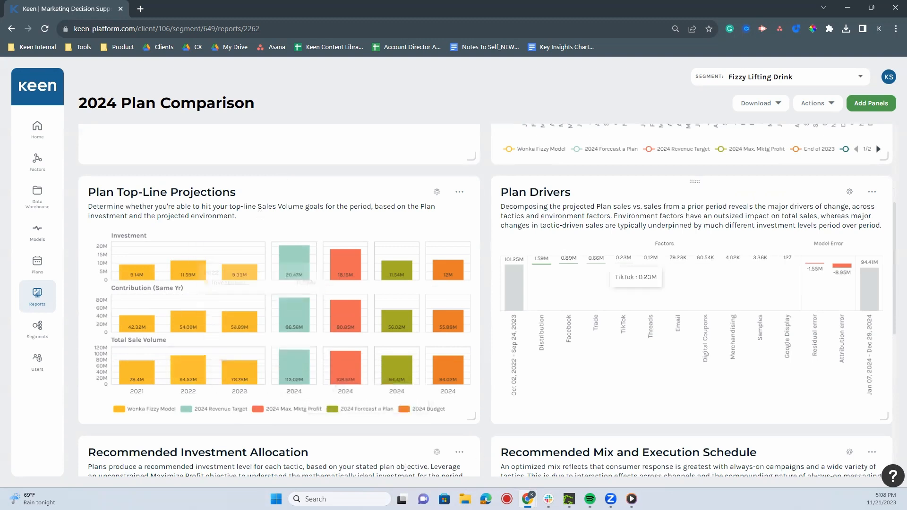
Review the metrics available for display in the settings of the Plan Top-Line Projections panel
click(436, 192)
scroll(349, 341, down, 2)
scroll(352, 340, down, 1)
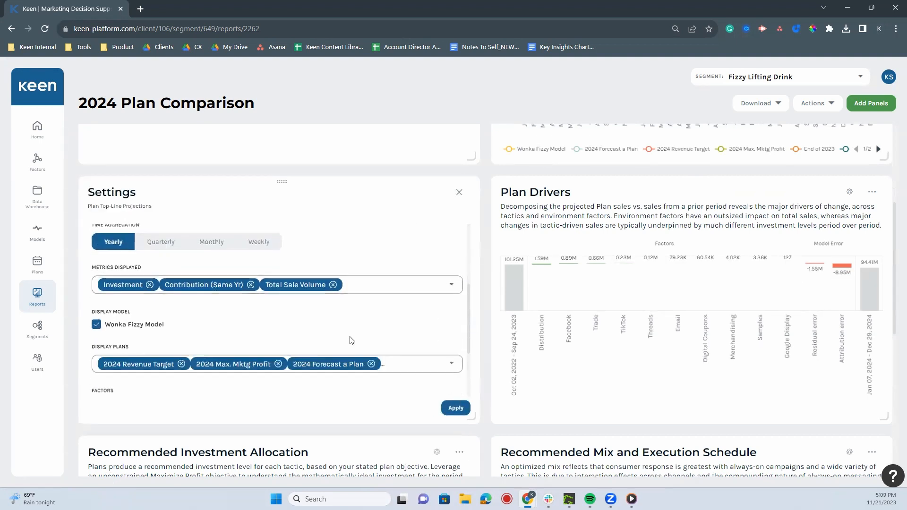
triple_click(115, 258)
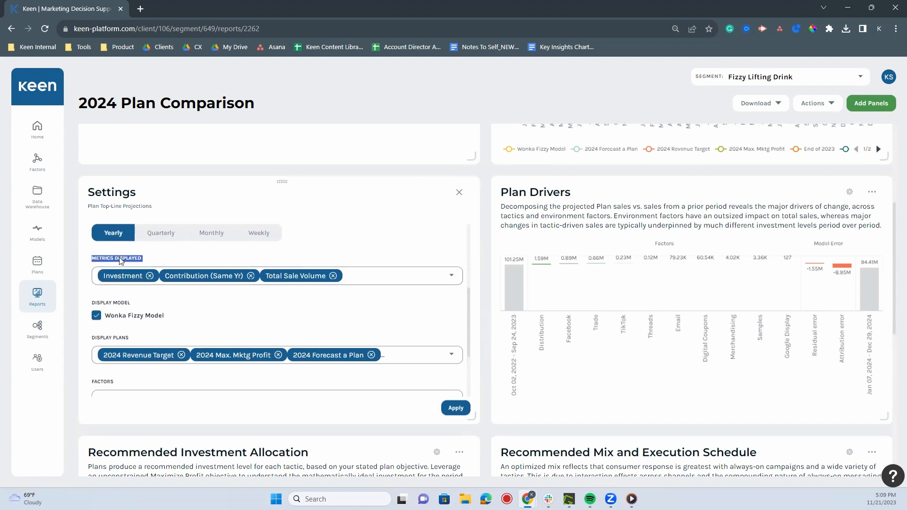
click(183, 260)
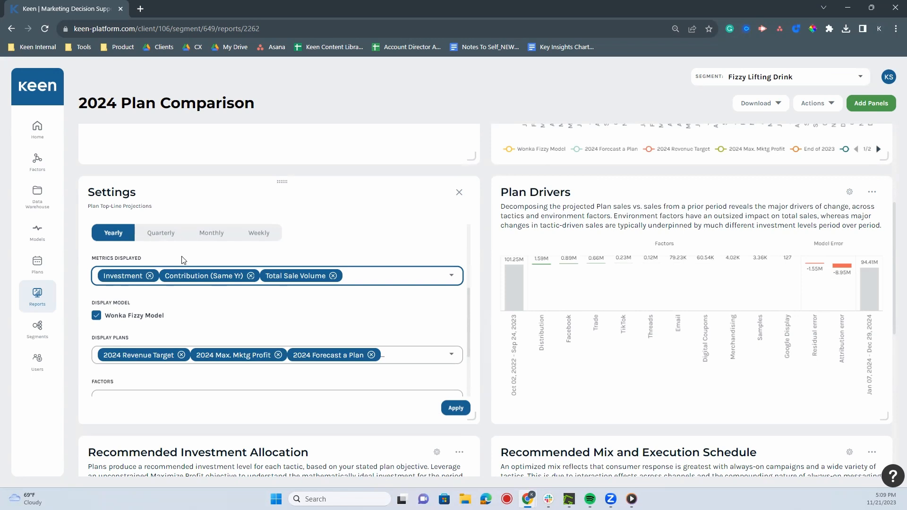
click(391, 280)
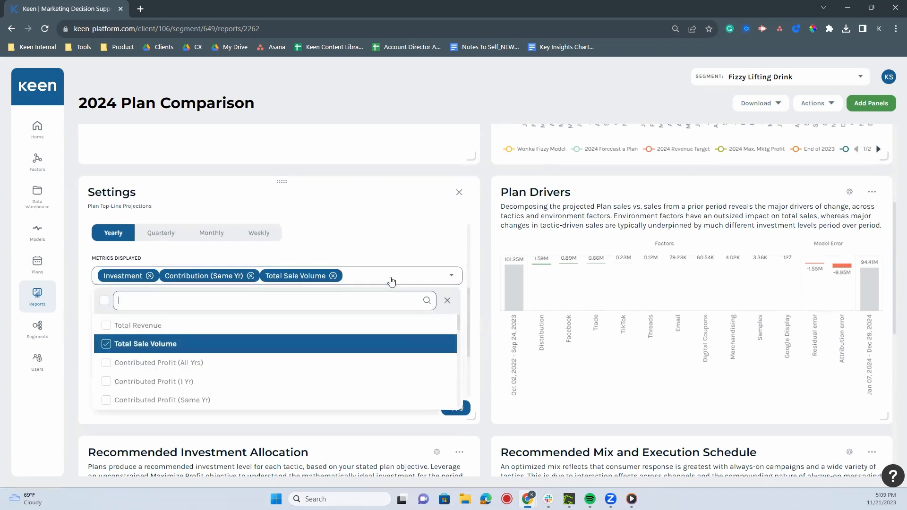
scroll(284, 326, down, 5)
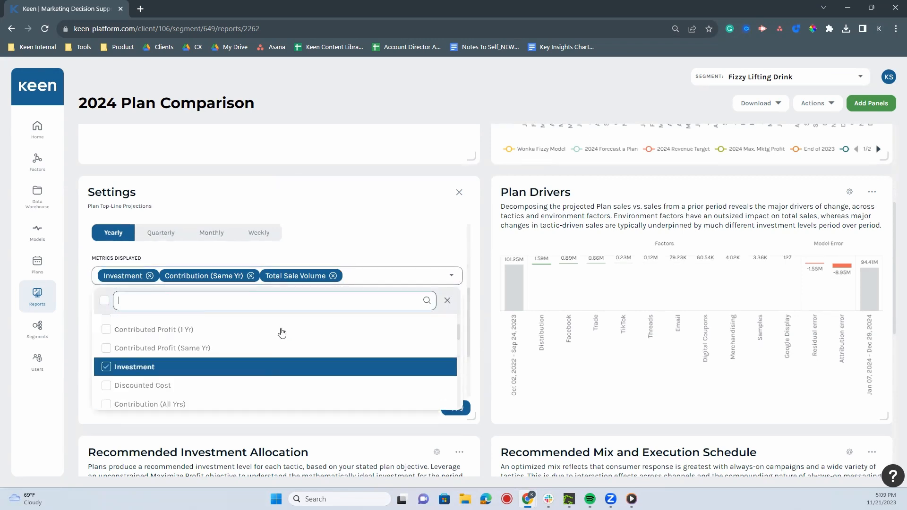
scroll(282, 333, down, 5)
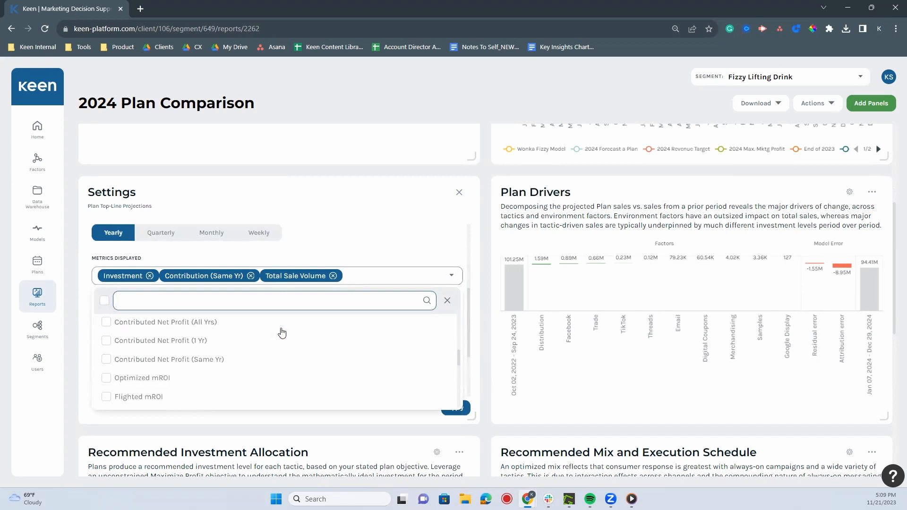
scroll(282, 333, down, 5)
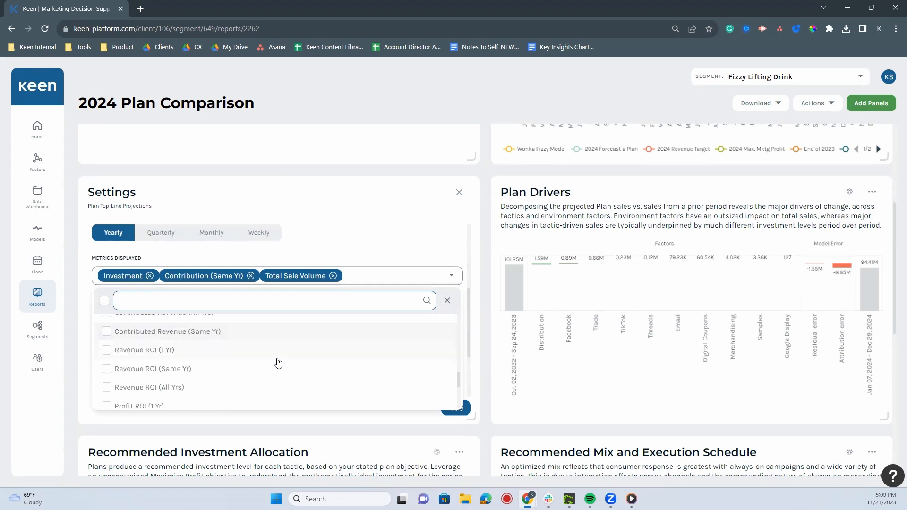
click(335, 233)
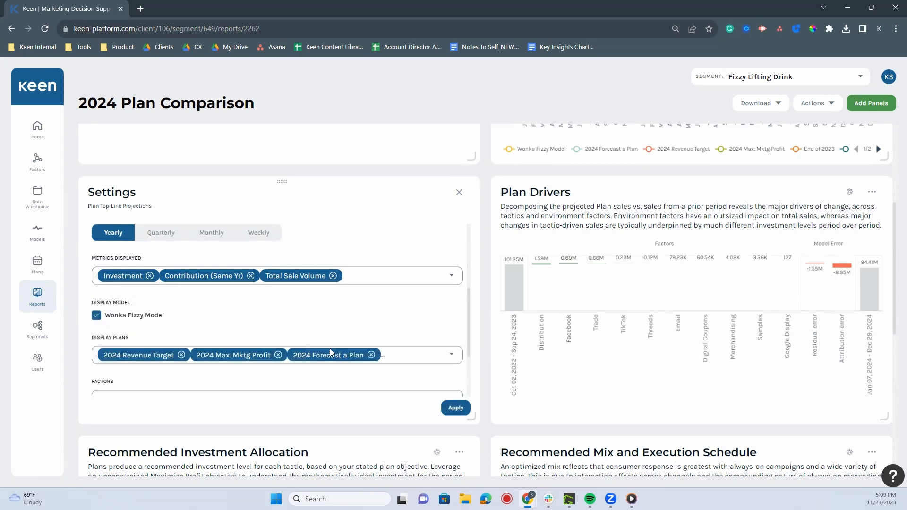
Open the Dictionary and look through its metric terms, definitions and formulas
click(887, 83)
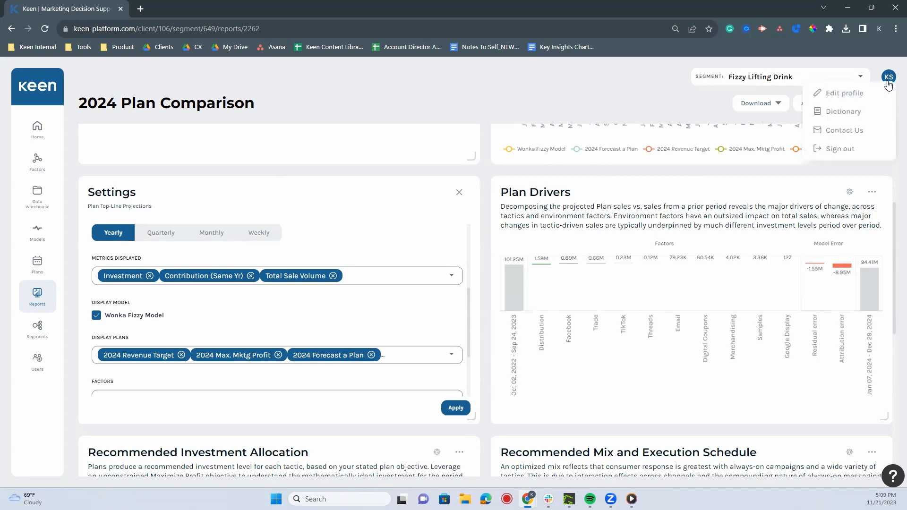
click(842, 113)
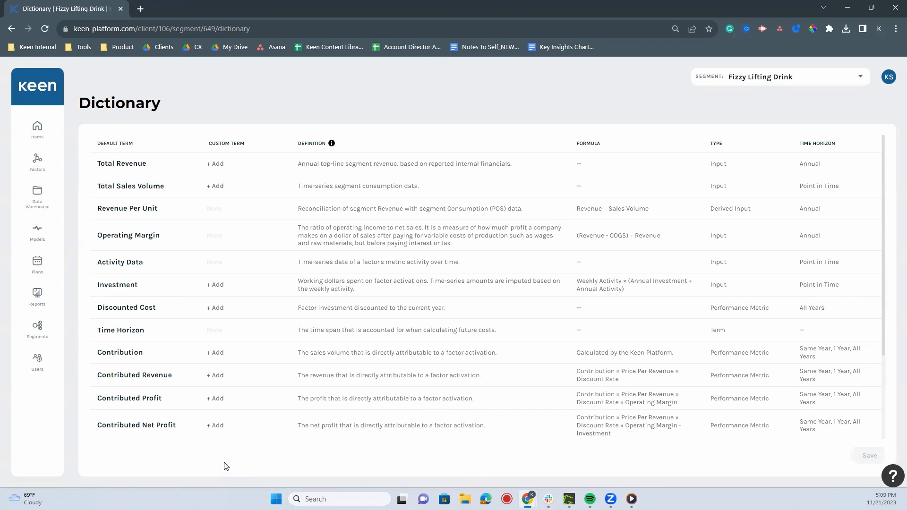
scroll(314, 343, down, 1)
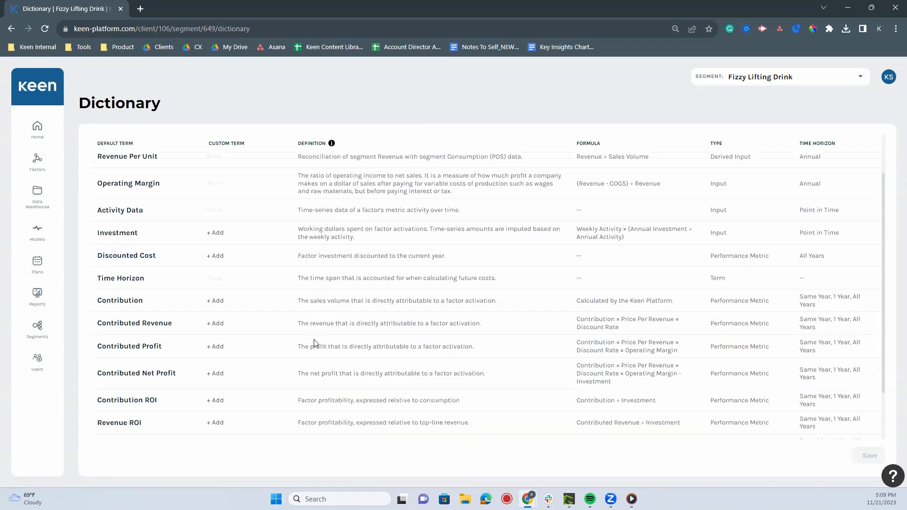
scroll(314, 342, up, 1)
scroll(311, 344, down, 2)
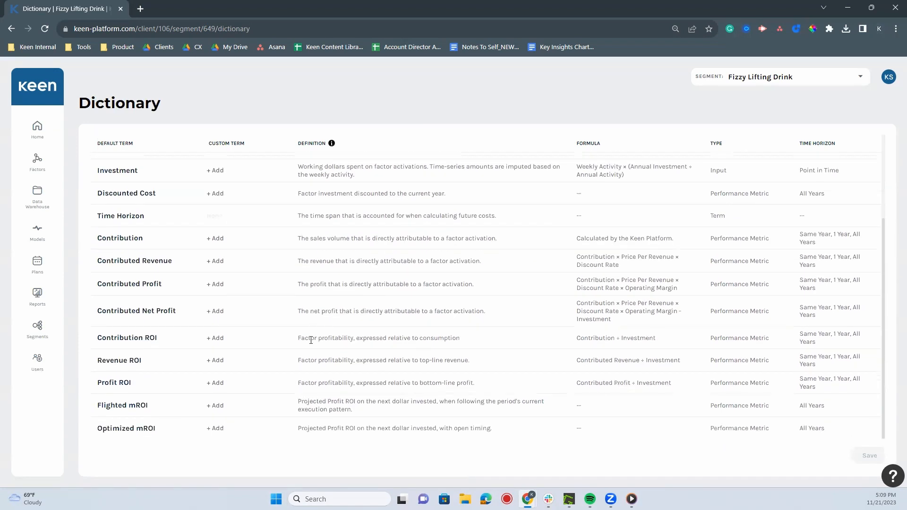
Read the definition and time horizons of Contribution in the Dictionary
double_click(105, 239)
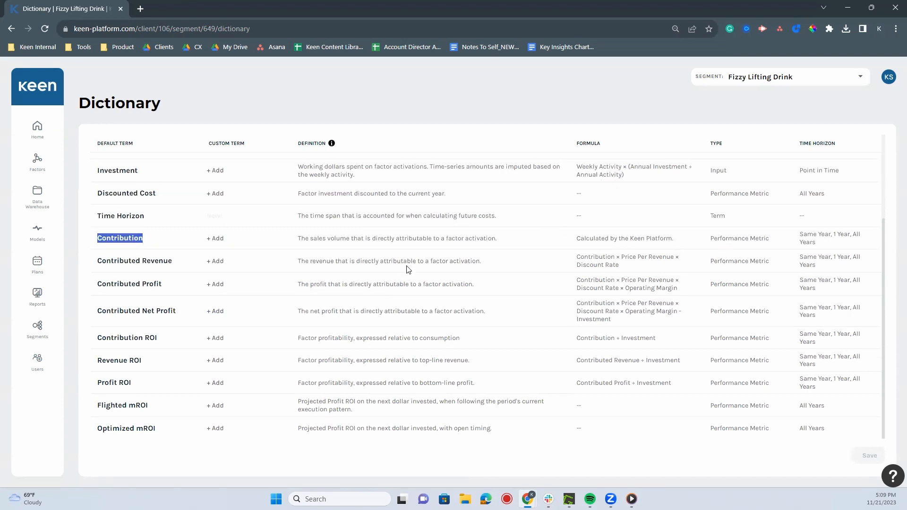
triple_click(365, 239)
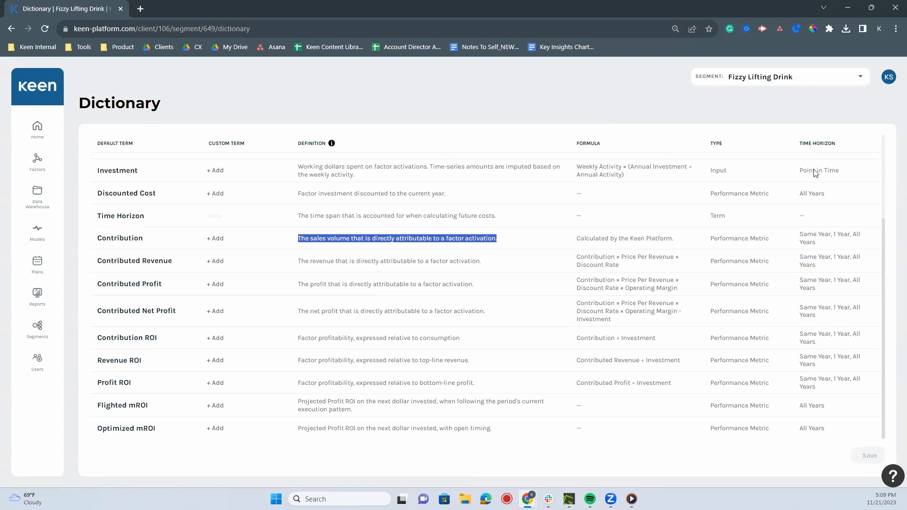
triple_click(812, 234)
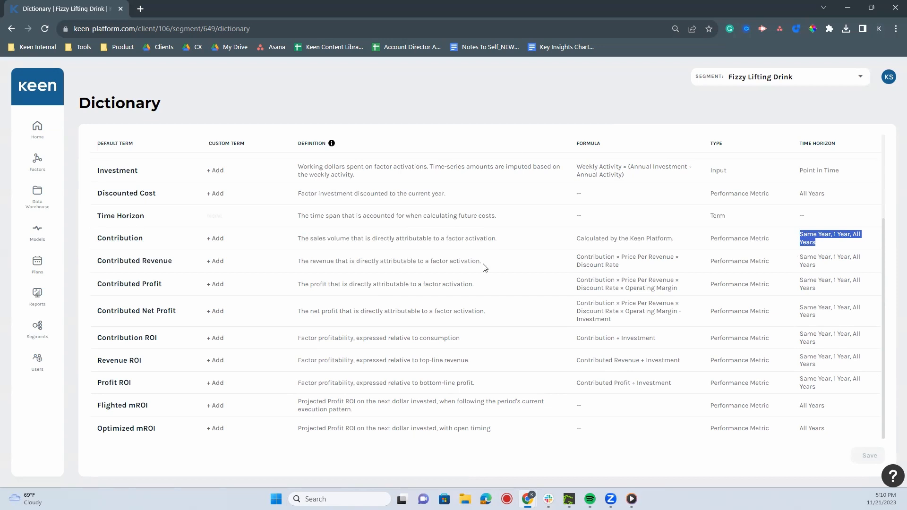
click(171, 240)
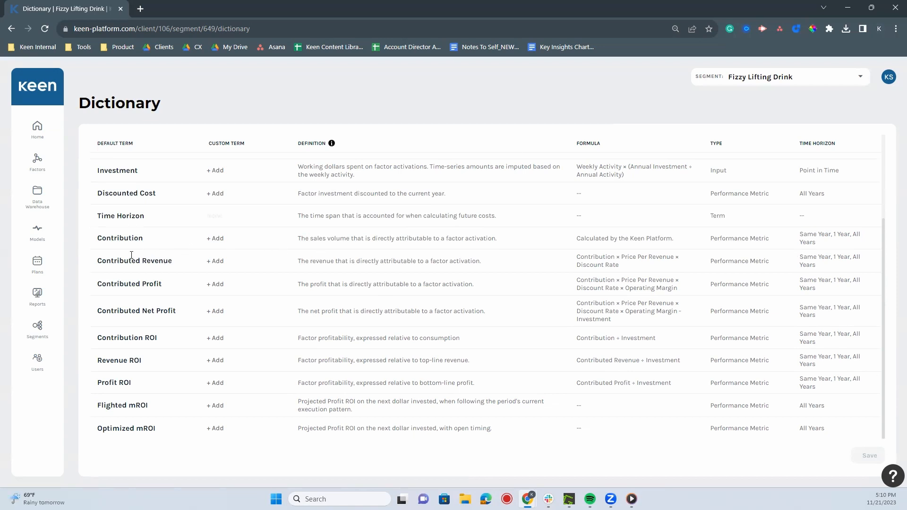
Compare the formulas of Contribution, Contributed Revenue and Contributed Profit in the Dictionary
double_click(124, 241)
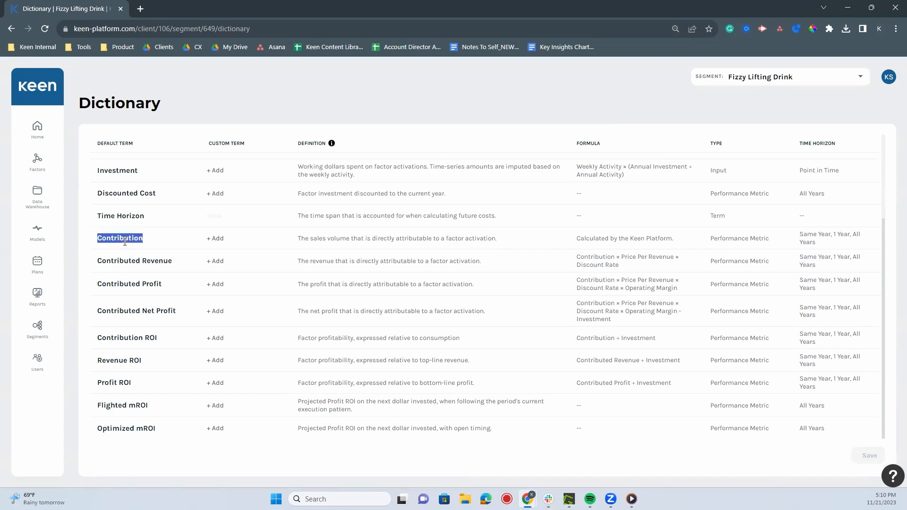
triple_click(150, 264)
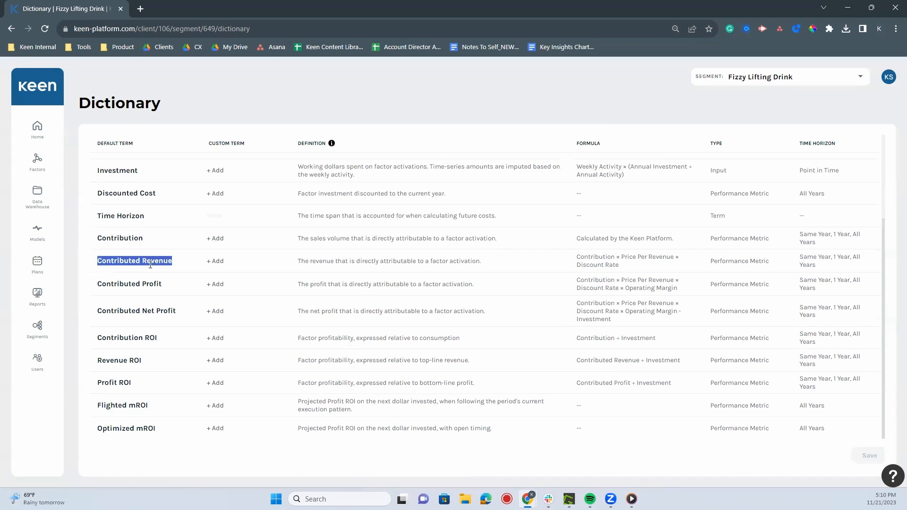
triple_click(596, 256)
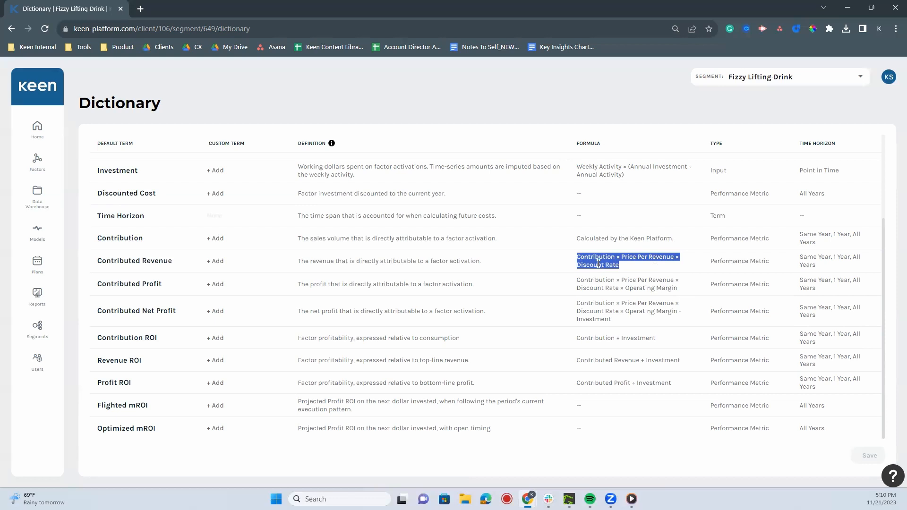
triple_click(659, 288)
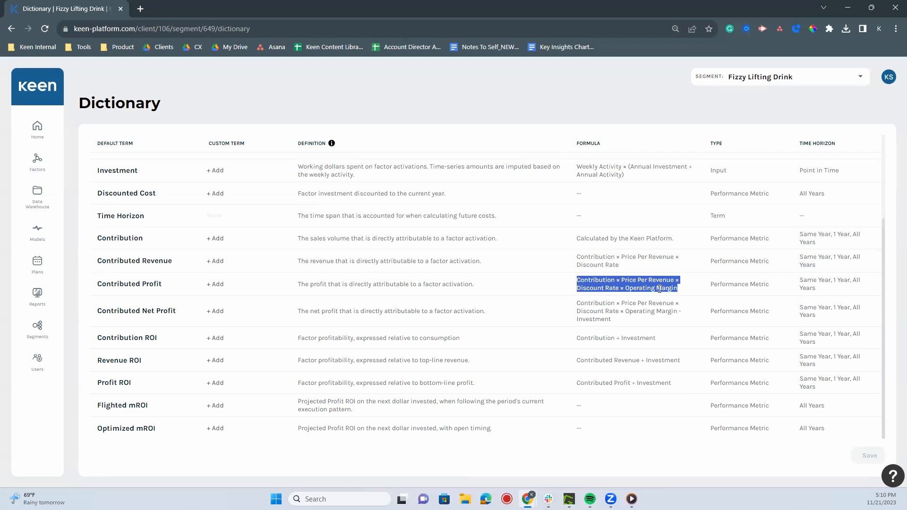
click(659, 288)
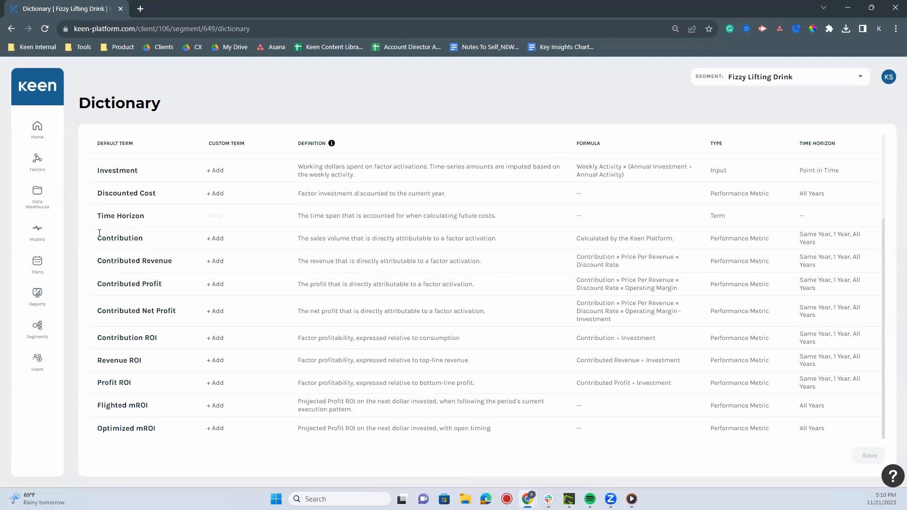
Check the performance metrics from Contribution to Optimized mROI, including Contribution's time horizon and formula
drag(97, 236, 832, 411)
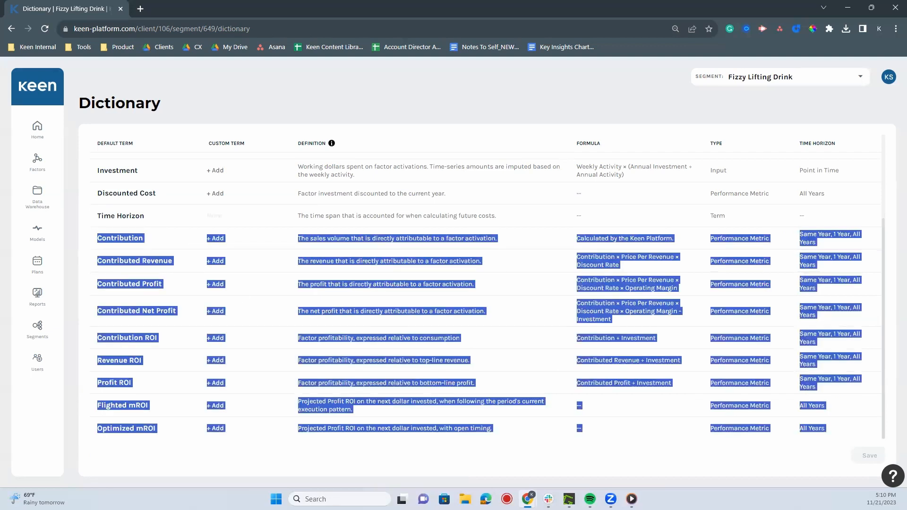
click(830, 407)
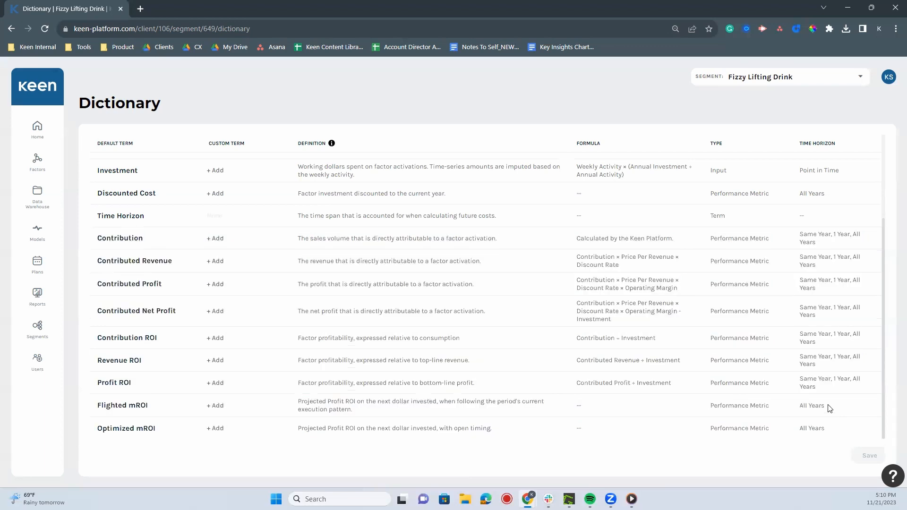
triple_click(829, 234)
click(830, 255)
triple_click(579, 239)
click(579, 239)
Add the custom term "NPV" for Contributed Net Profit in the Dictionary and save it
triple_click(124, 309)
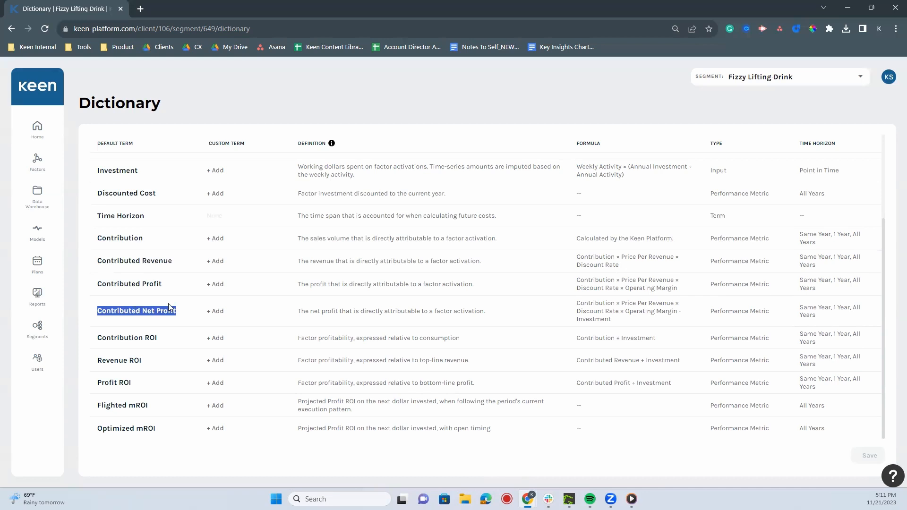
click(215, 311)
text(RNPV)
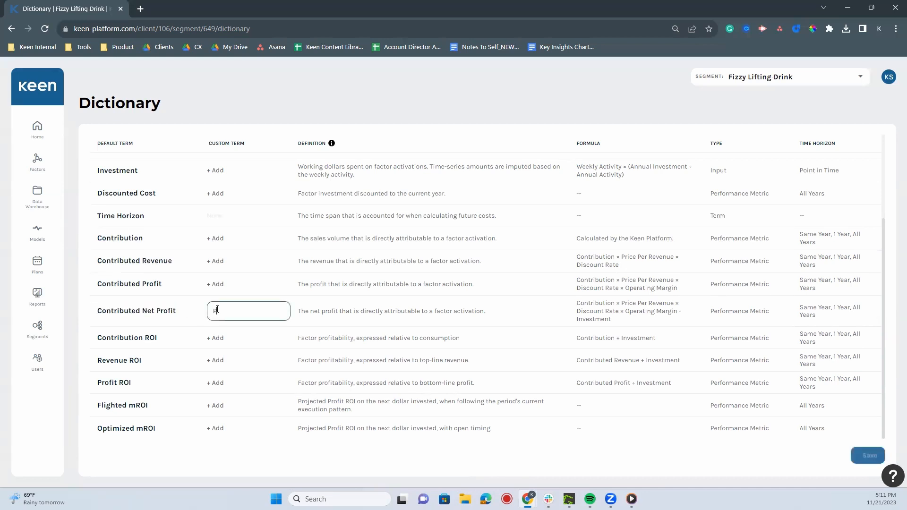
key(BackSpace)
key(BackSpace)
key(BackSpace)
key(BackSpace)
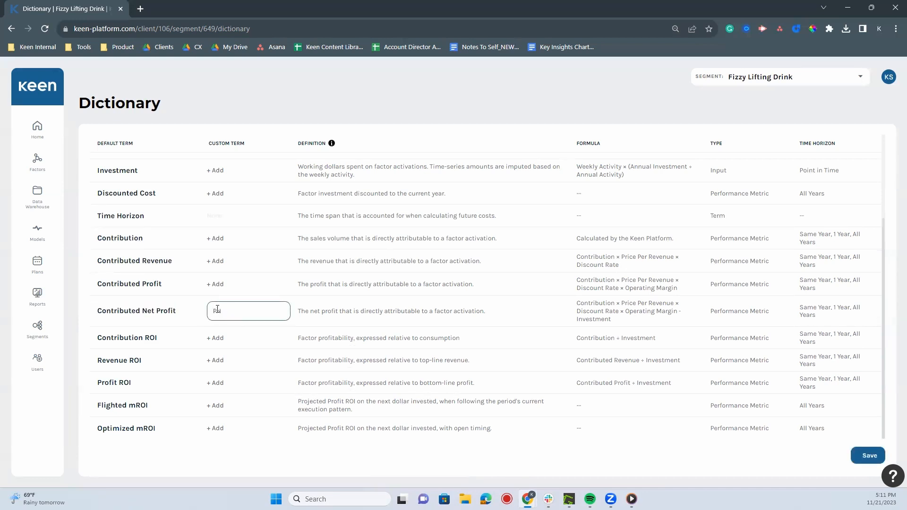
text(NPV)
click(411, 402)
click(853, 456)
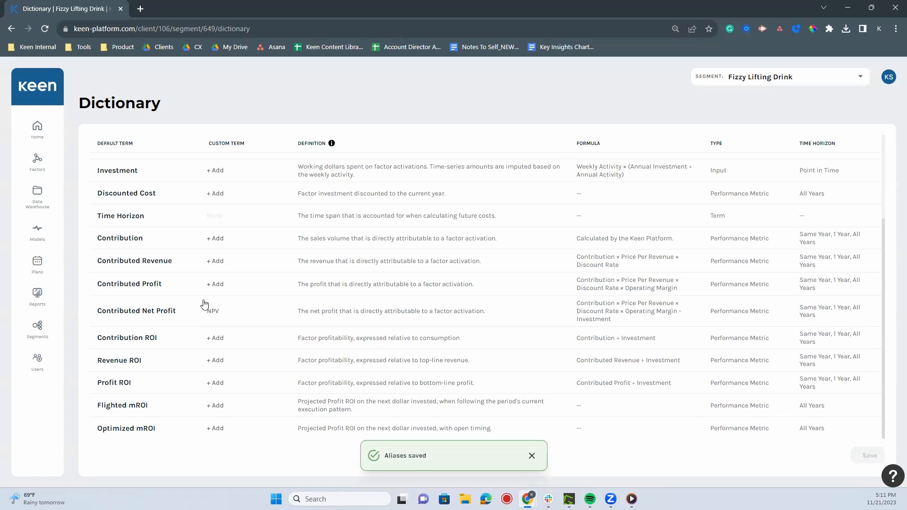
Open the 2024 Plan Comparison report and look through its panels, from the environment assumptions and plan projections to the investment recommendations
click(37, 296)
click(124, 166)
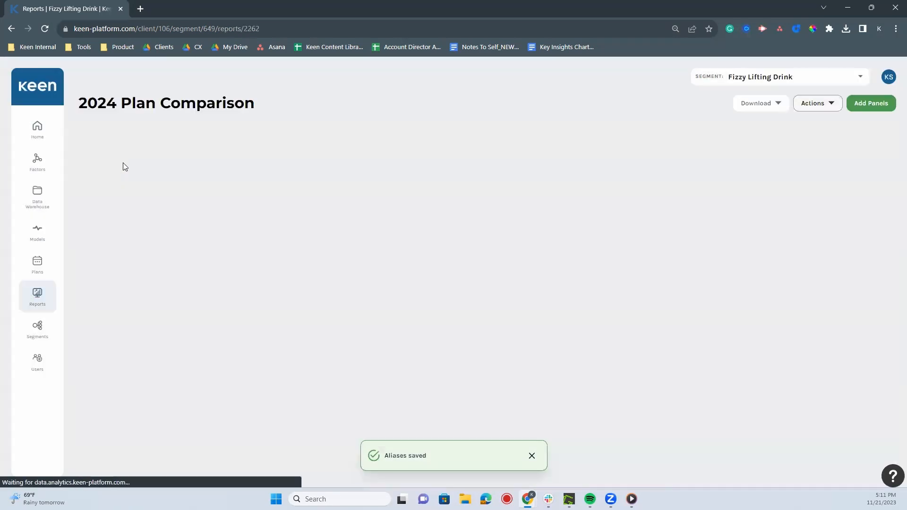
scroll(463, 301, down, 4)
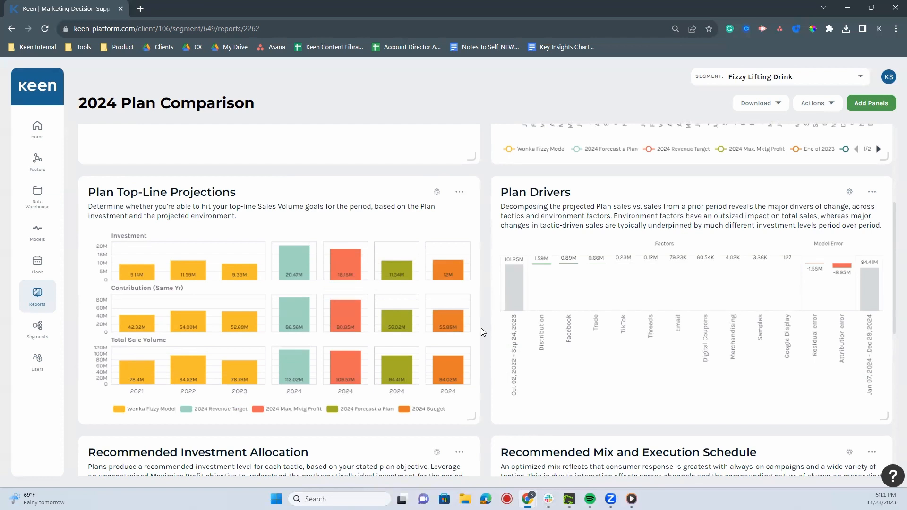
scroll(474, 334, down, 2)
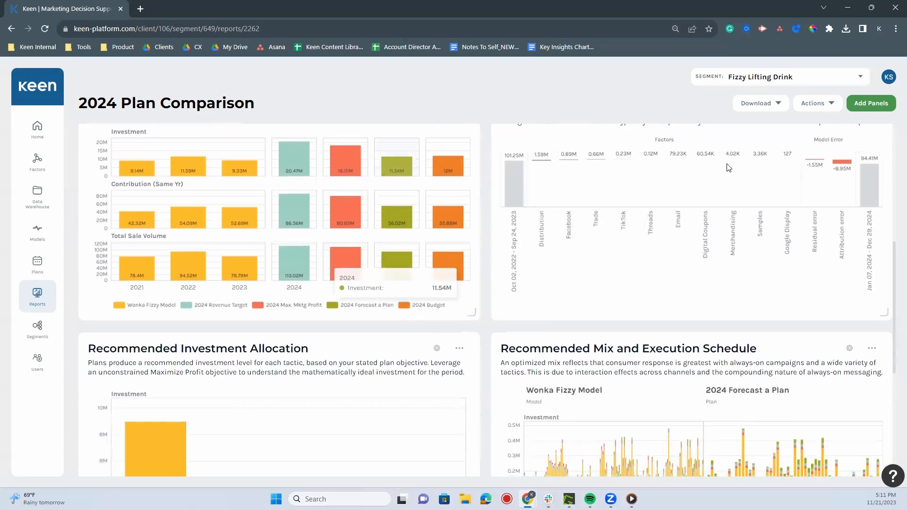
scroll(570, 264, down, 5)
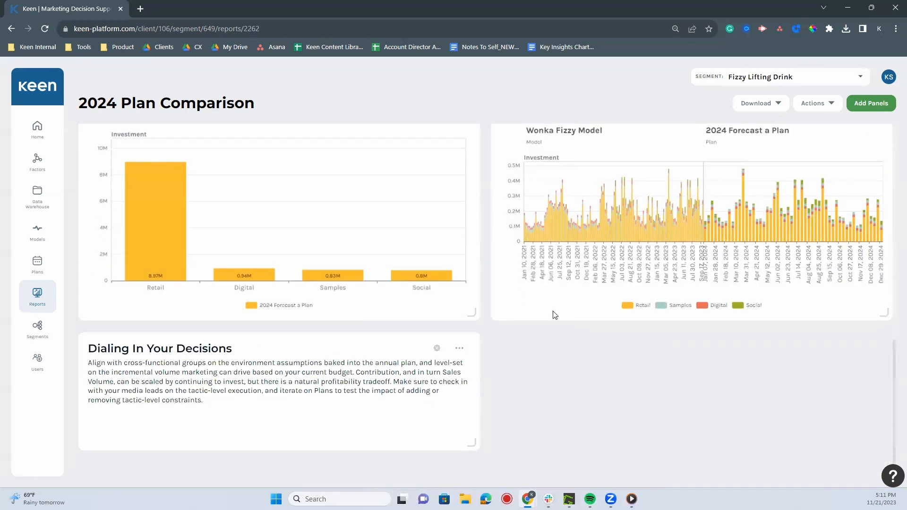
scroll(554, 315, up, 3)
scroll(554, 314, down, 9)
scroll(554, 315, up, 2)
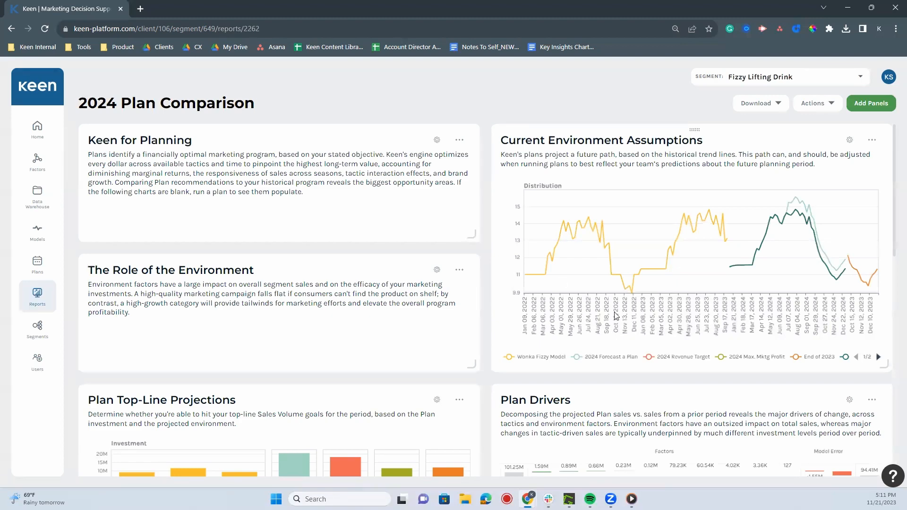
scroll(470, 341, down, 1)
scroll(470, 342, down, 3)
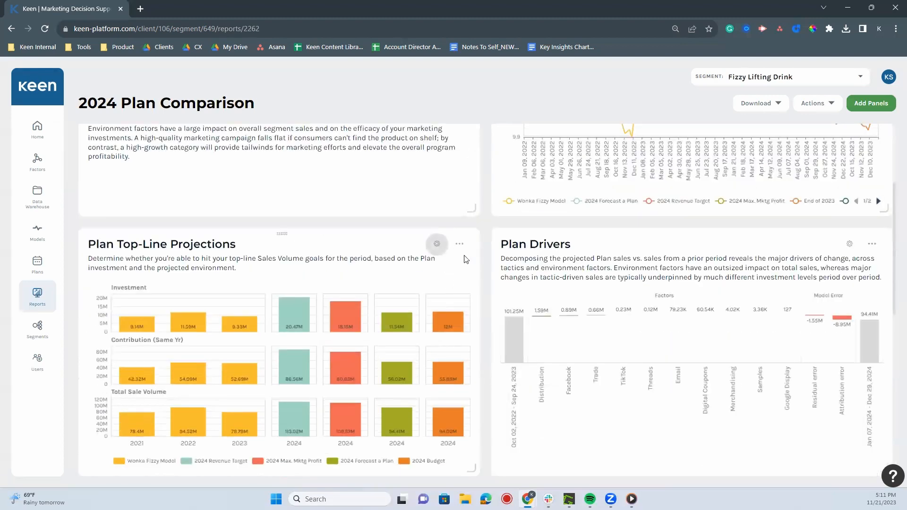